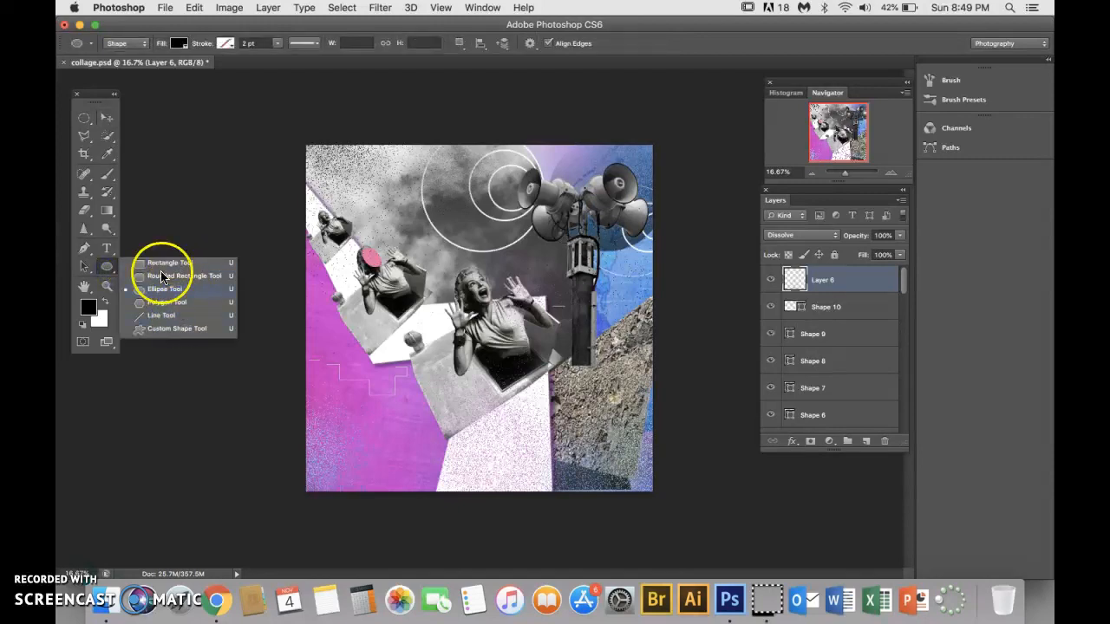
left_click(88, 122)
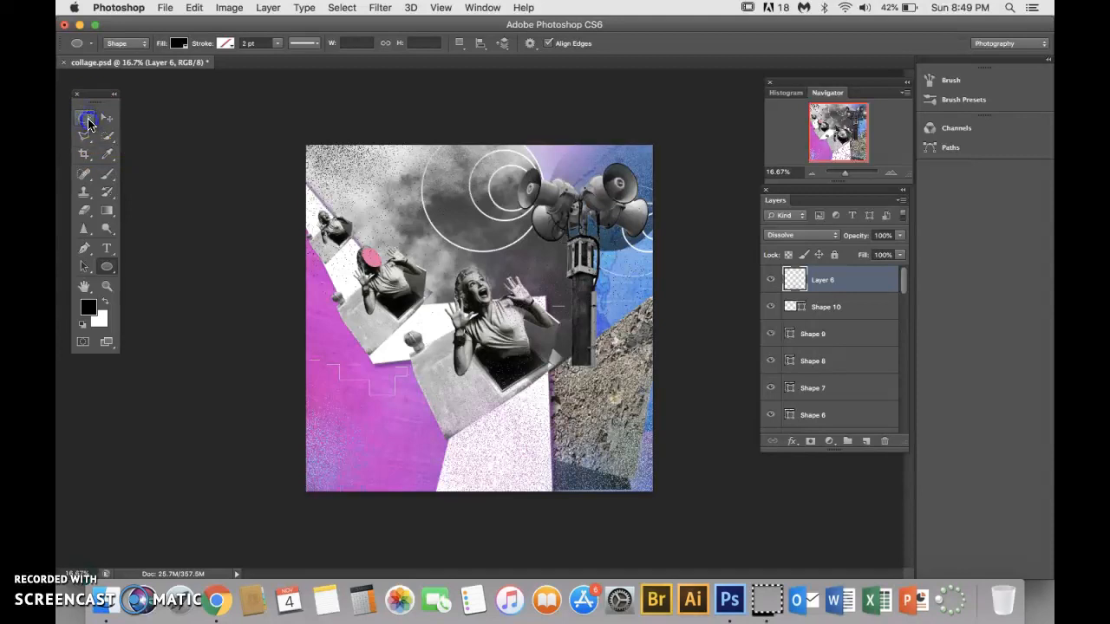
left_click(198, 117)
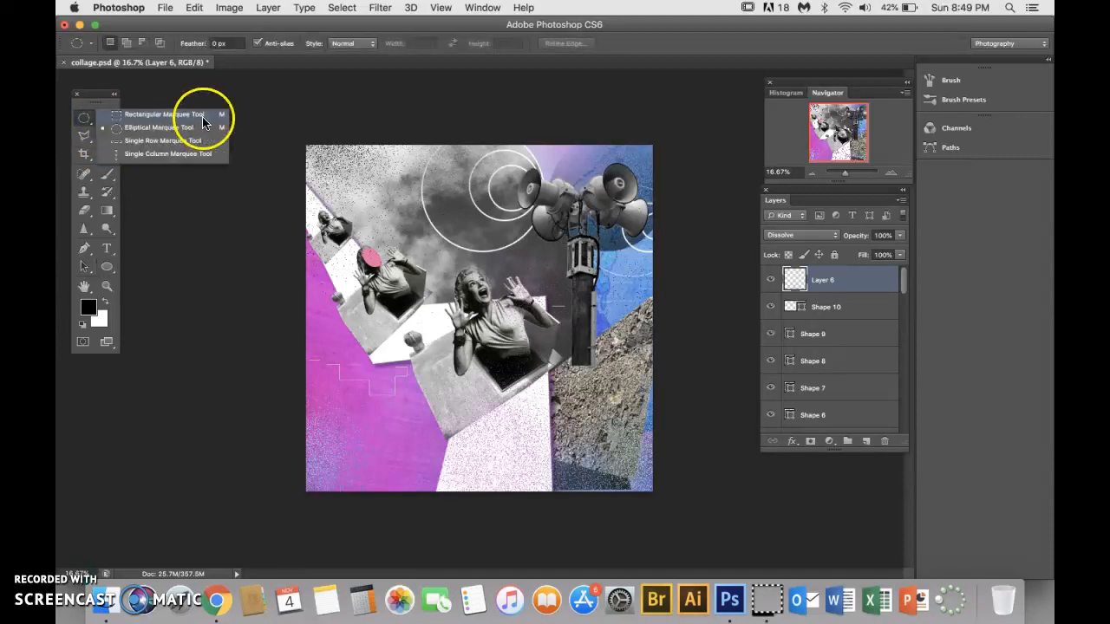
left_click(156, 130)
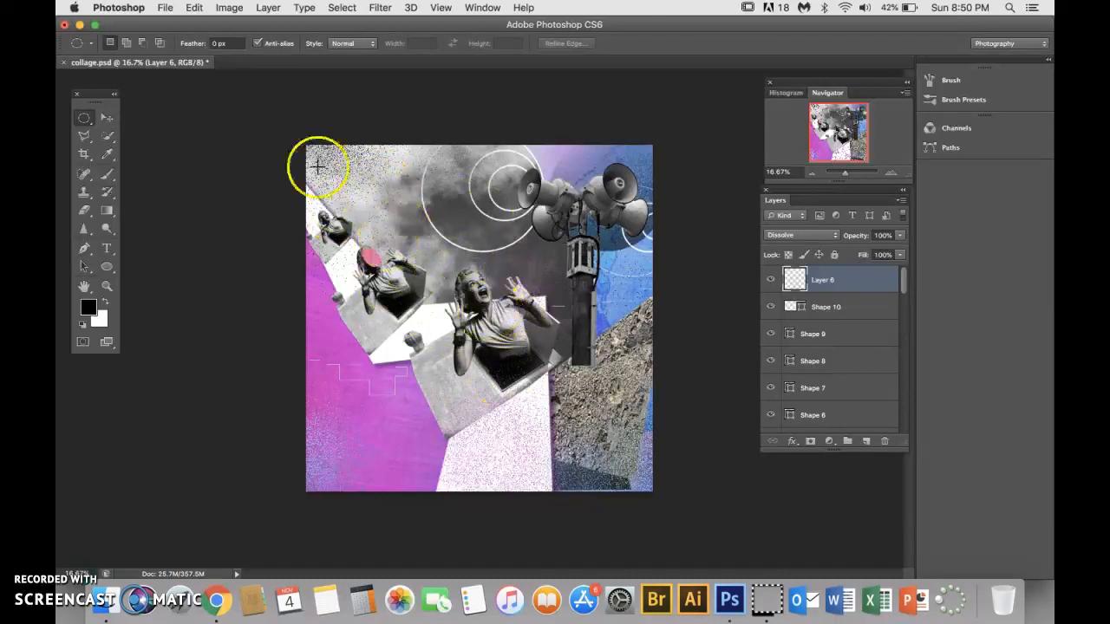
left_click_drag(264, 102, 439, 316)
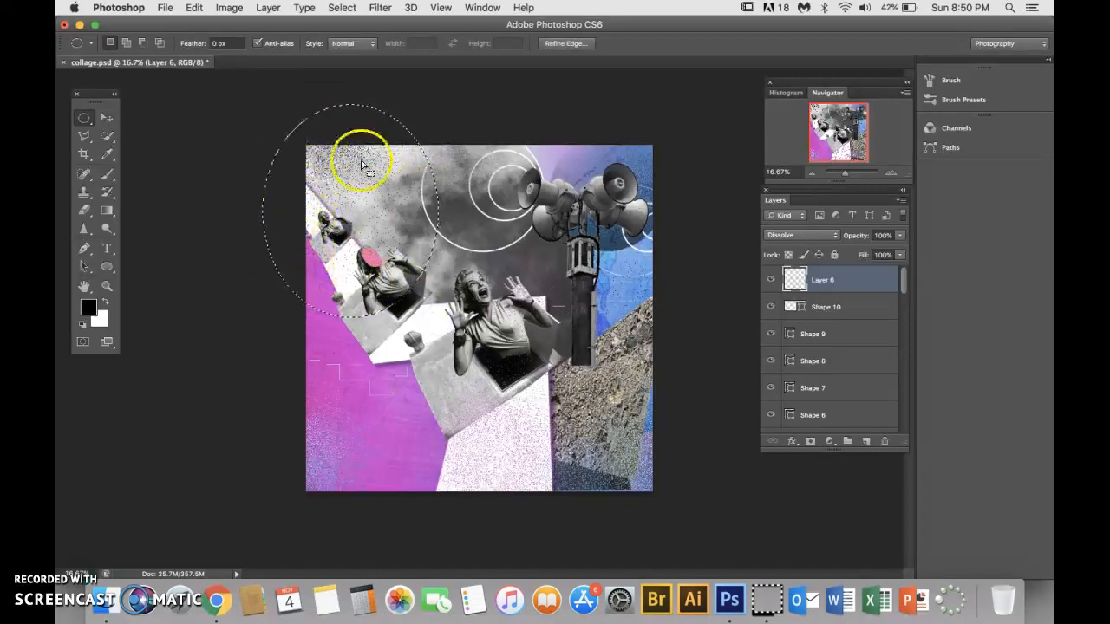
left_click(536, 323)
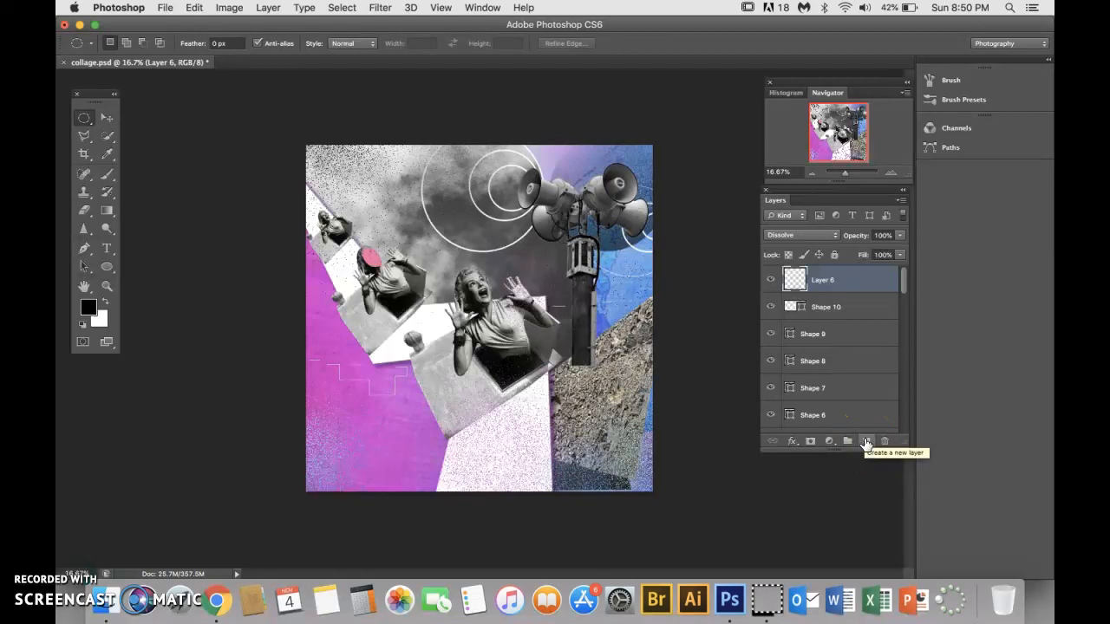
- Create a new layer above Layer 6 and name it "1/2 tone"
left_click(867, 443)
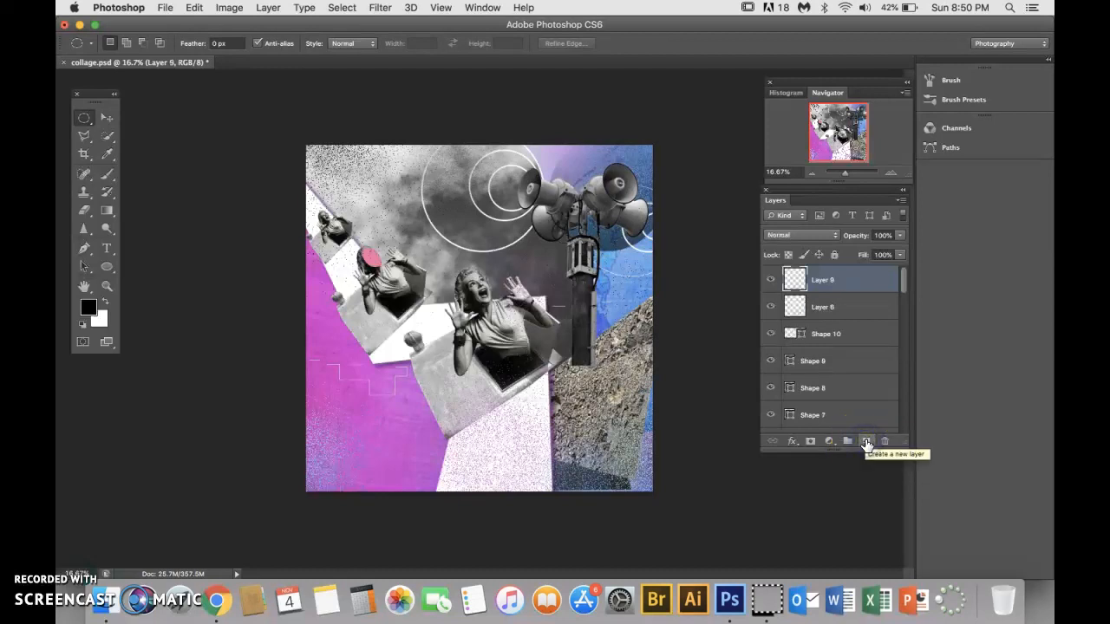
double_click(820, 279)
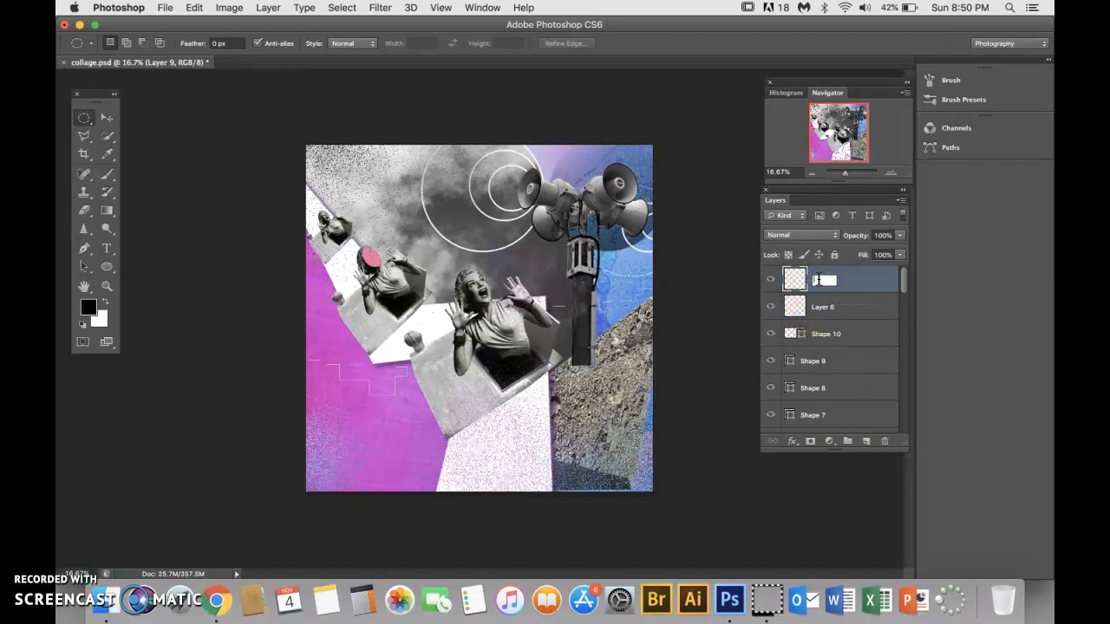
type("1/2 tone")
left_click(902, 279)
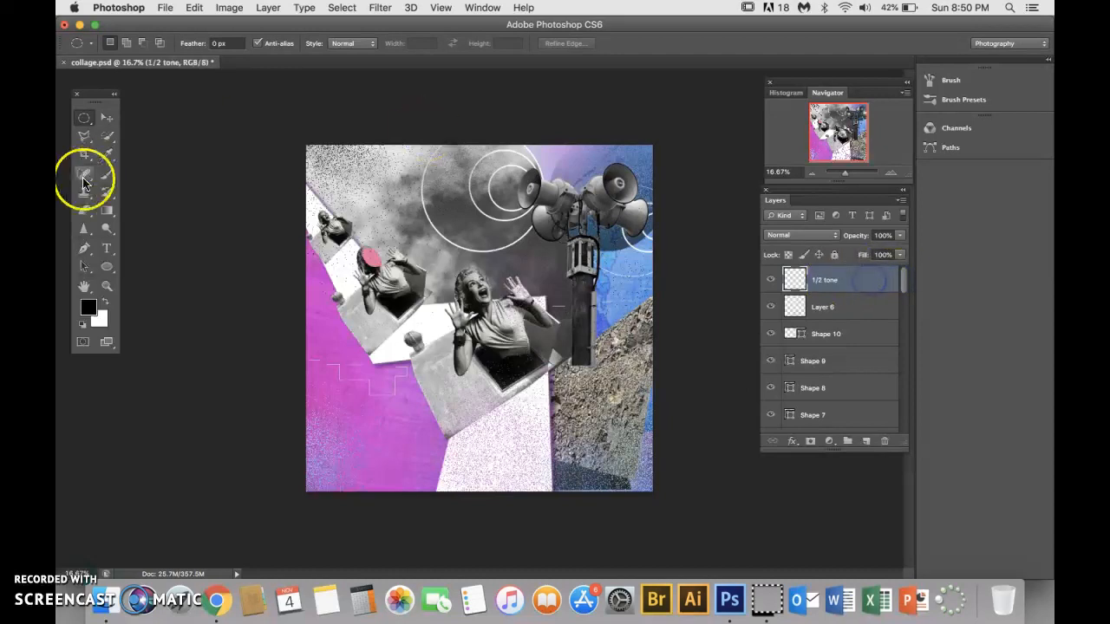
- Make a large circular selection around the central woman and soften its edge by feathering it with Refine Edge
left_click(84, 120)
left_click_drag(399, 189, 609, 407)
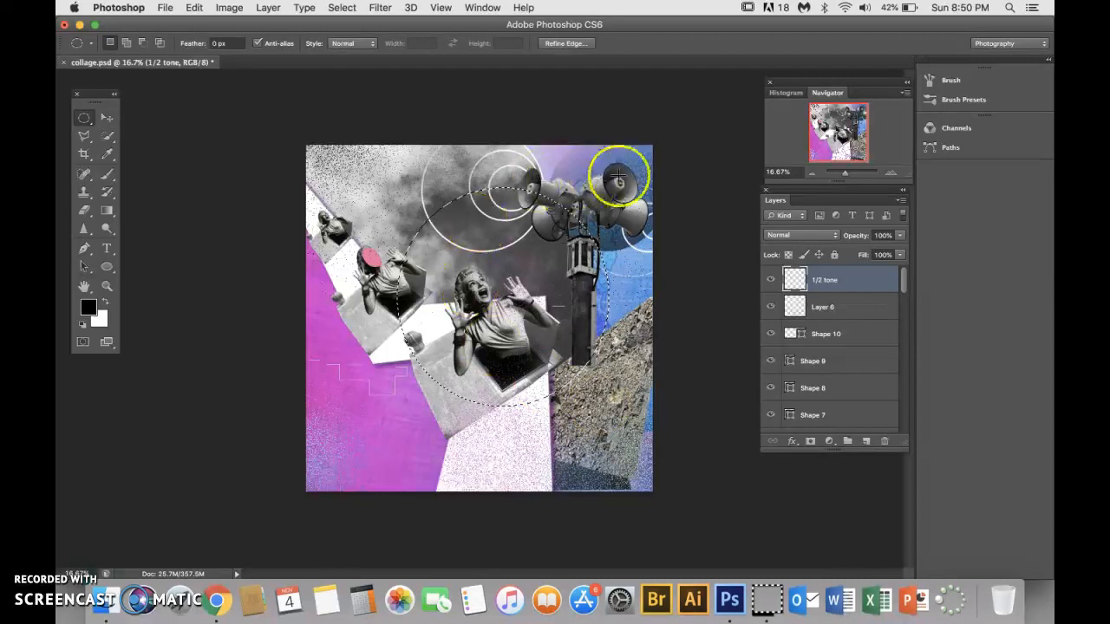
left_click(561, 45)
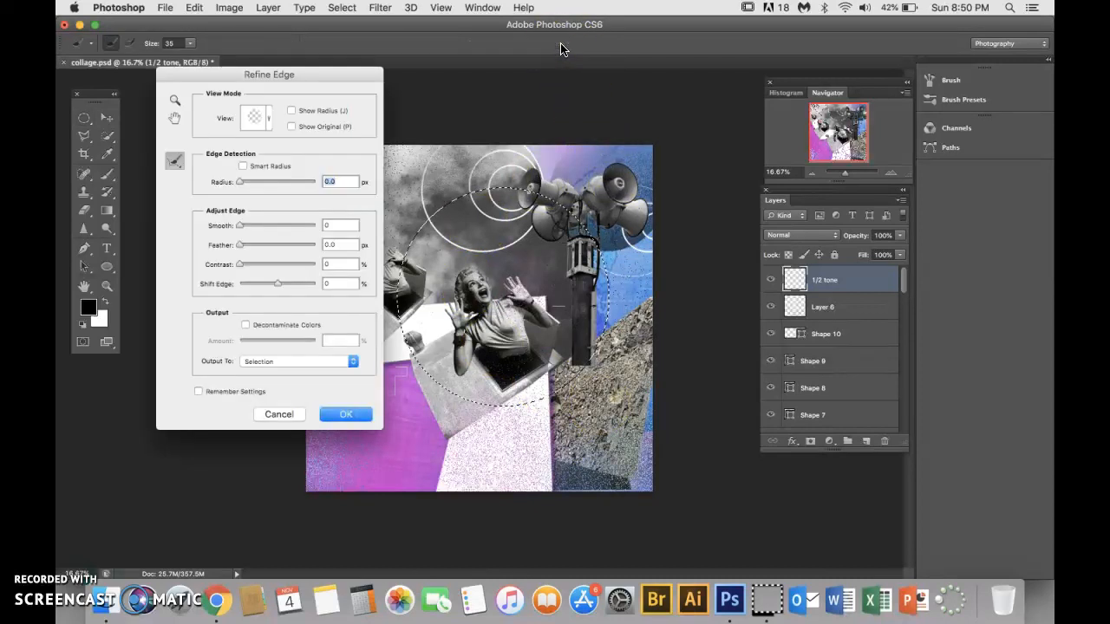
mouse_move(305, 77)
left_mouse_down()
mouse_move(333, 86)
mouse_move(315, 90)
left_mouse_up()
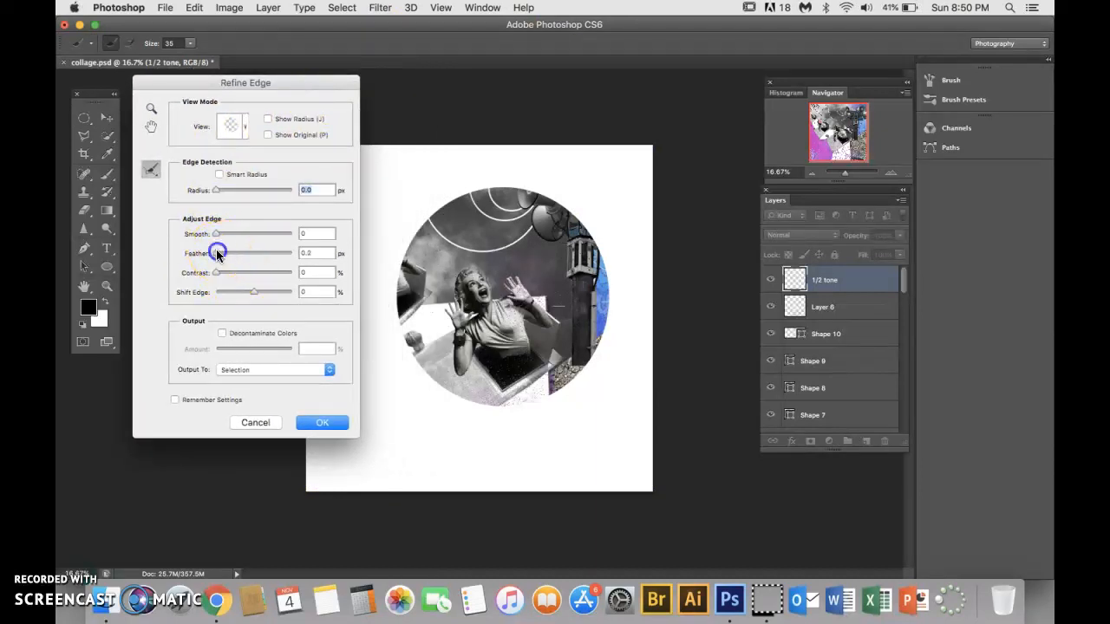
left_click_drag(256, 253, 265, 252)
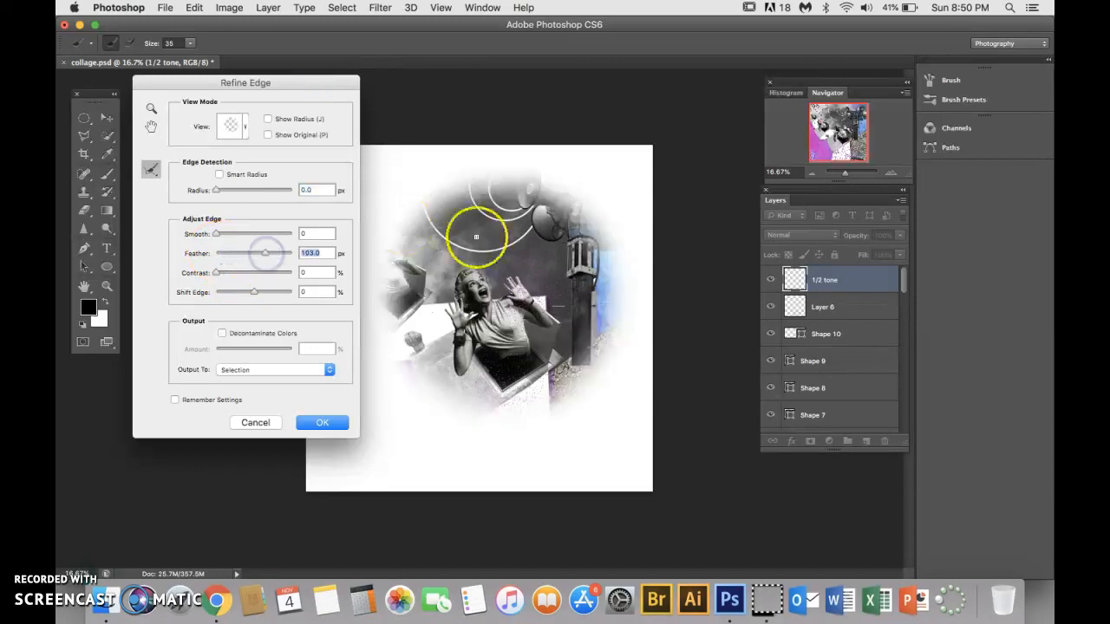
left_click_drag(268, 257, 263, 257)
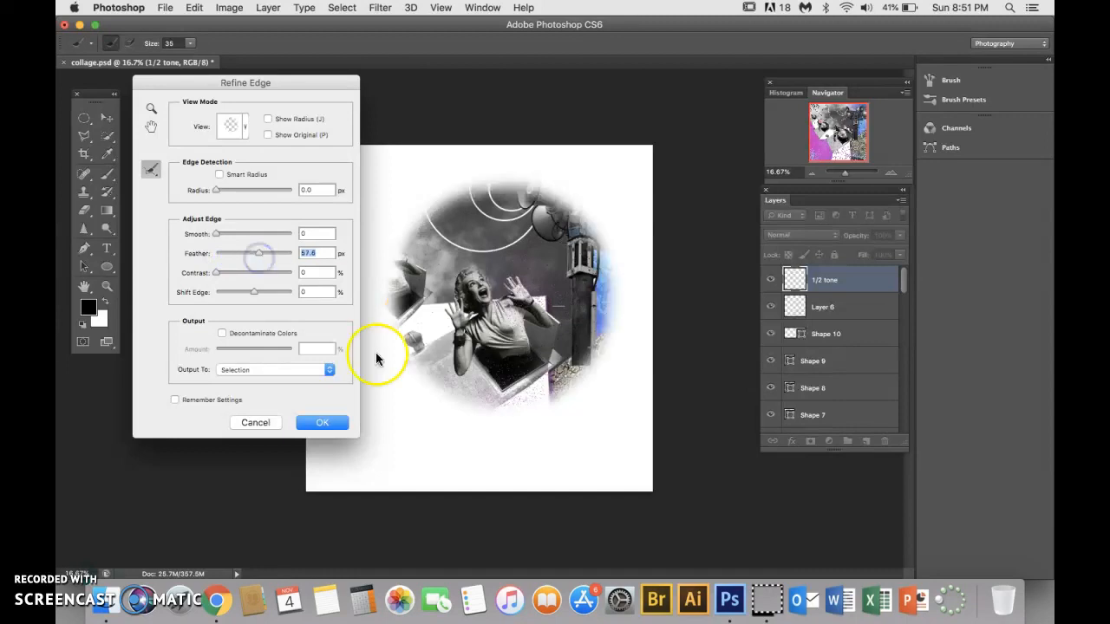
left_click(311, 423)
left_click(502, 469)
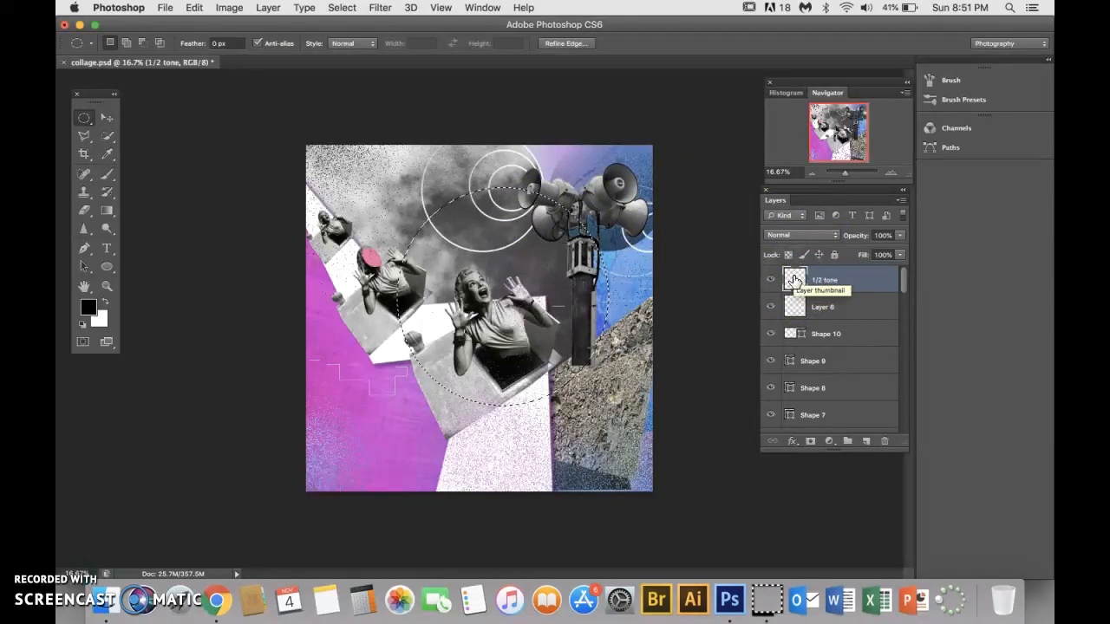
- Fill the selected circle with black and recolour it with the red foreground colour #ea1414 using the Paint Bucket
key("alt+BackSpace")
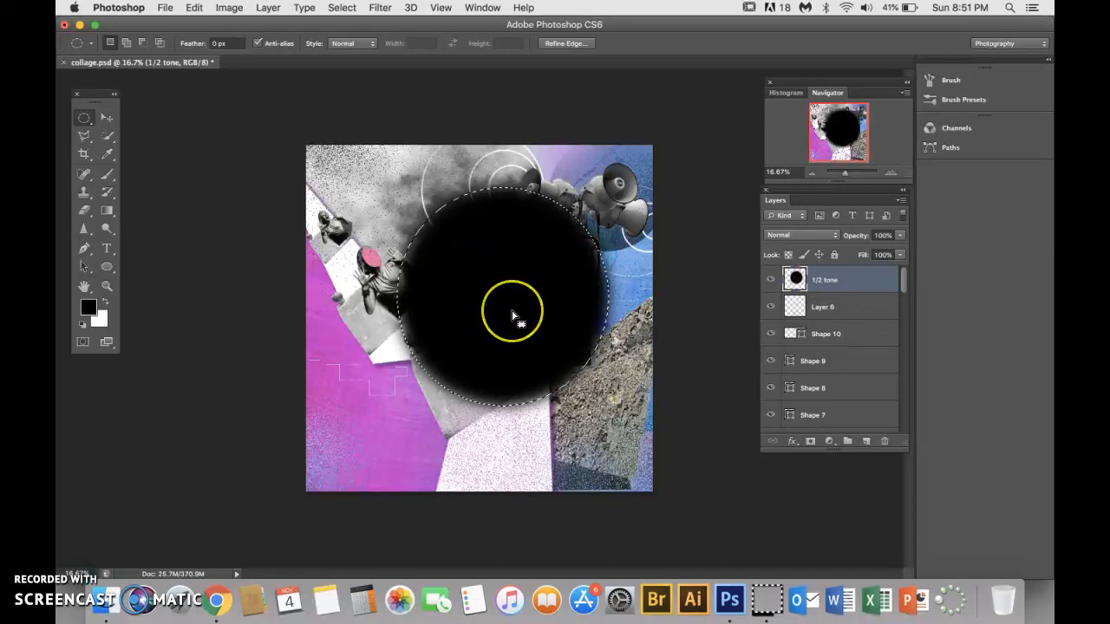
left_click(89, 308)
left_click(398, 165)
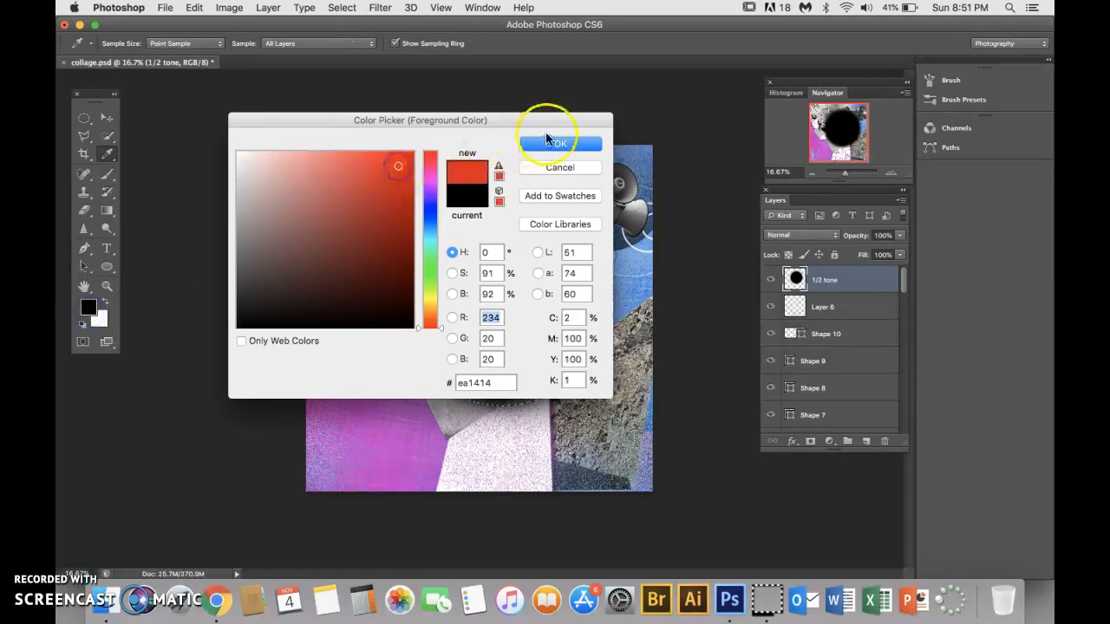
left_click(548, 141)
left_click_drag(110, 209, 161, 223)
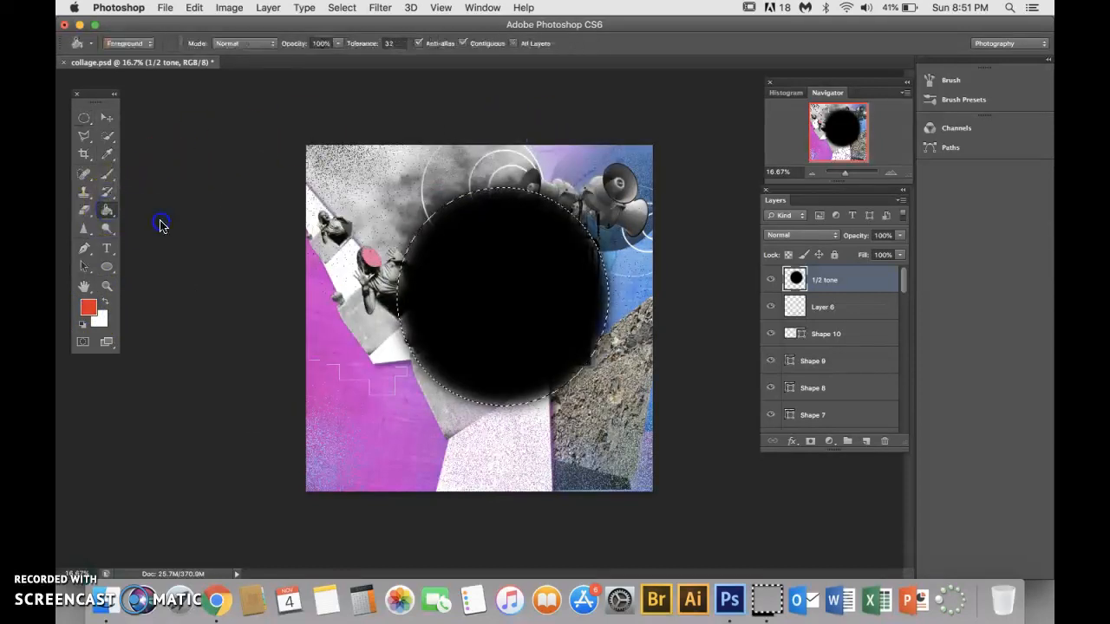
left_click(478, 242)
- Apply the current linear gradient over the red circle, running from its upper edge down towards its lower part
left_click_drag(109, 208, 144, 208)
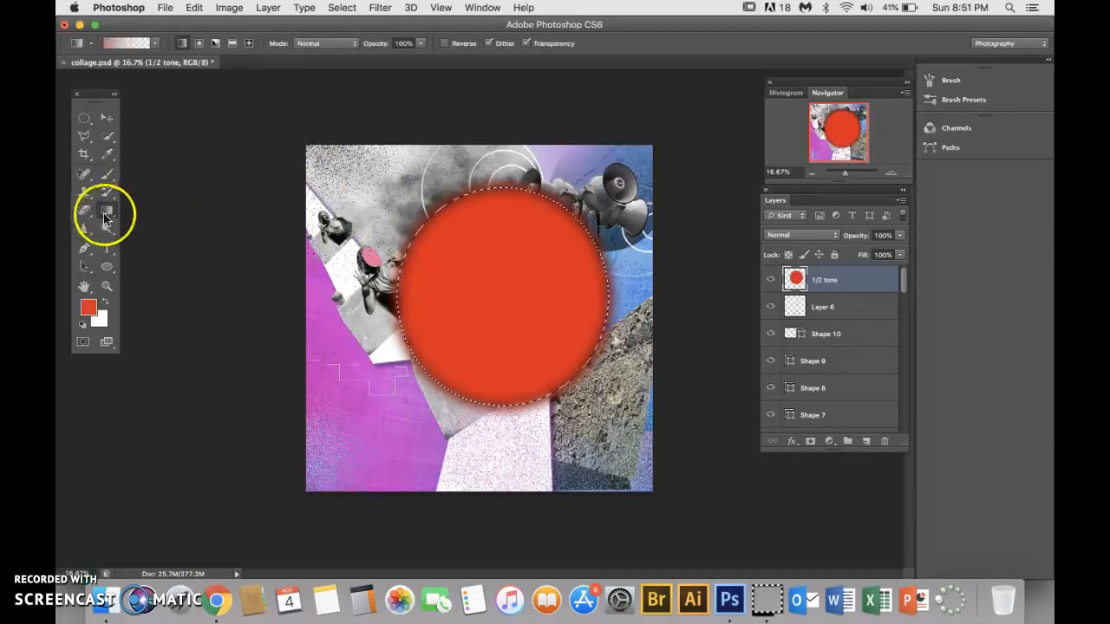
left_click_drag(480, 200, 533, 360)
- Change the gradient's starting colour stop to bright pink-magenta and apply the gradient inward from the circle's upper and lower edges
left_click(143, 44)
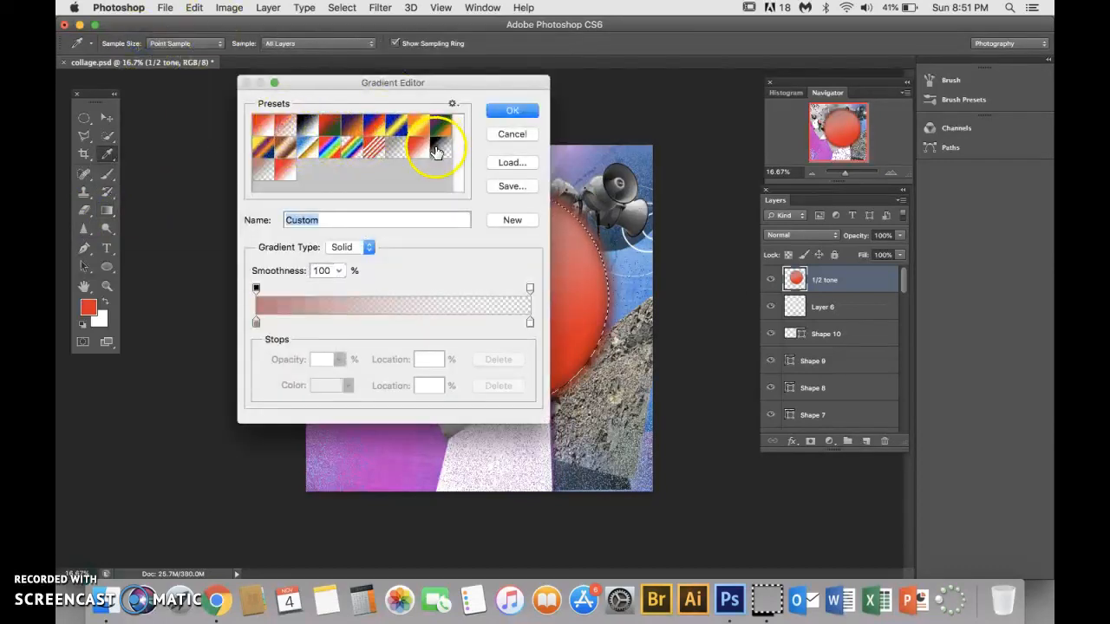
double_click(530, 322)
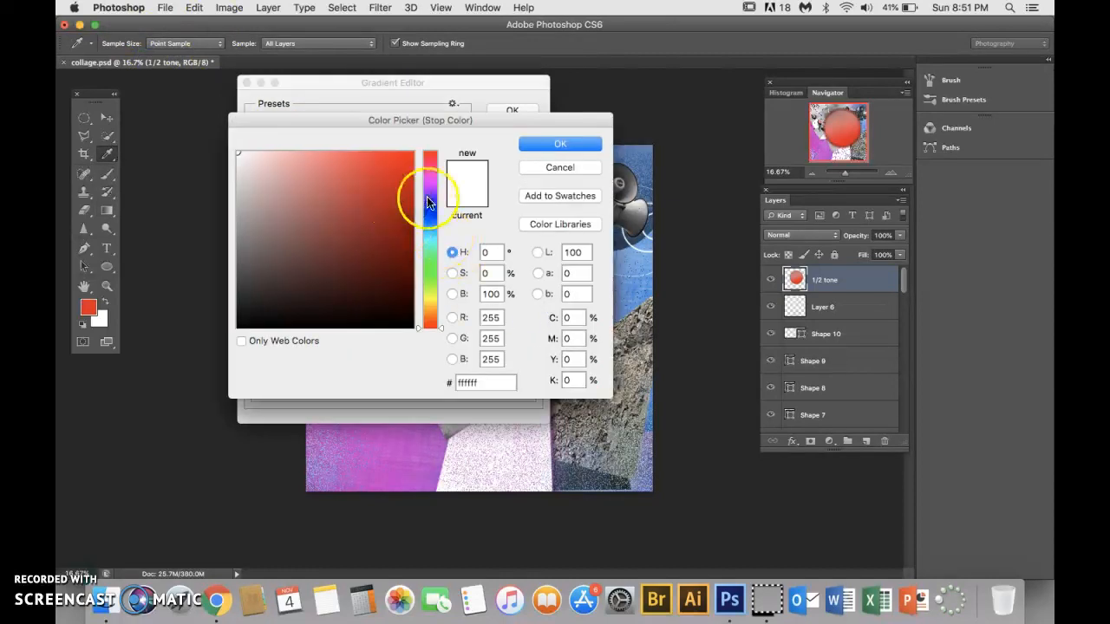
left_click(540, 144)
double_click(255, 320)
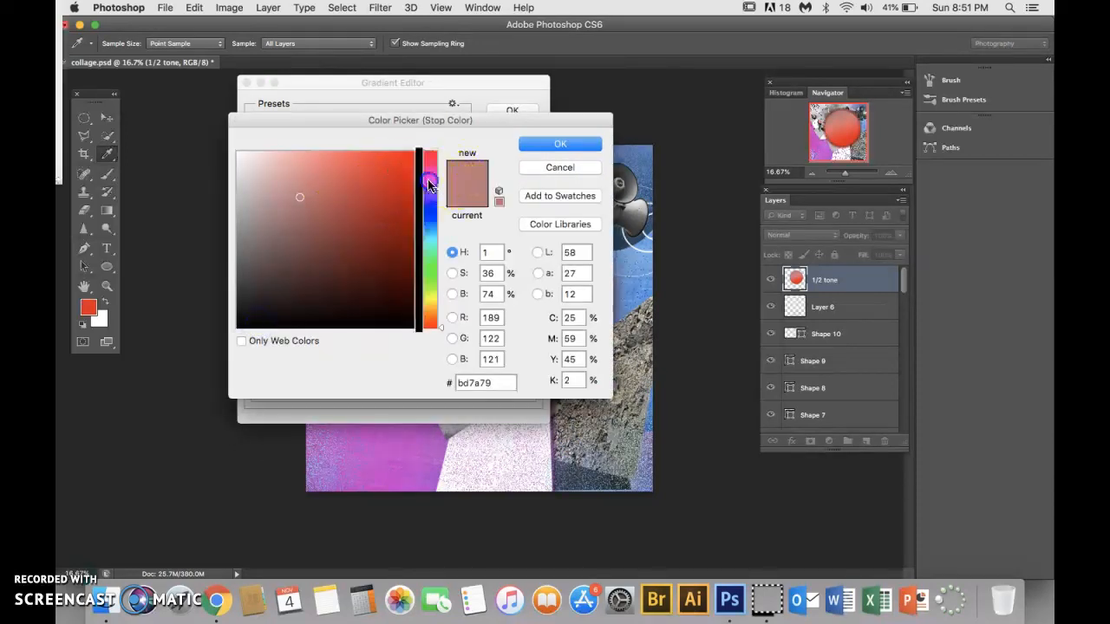
left_click(429, 182)
left_click(379, 161)
left_click(585, 149)
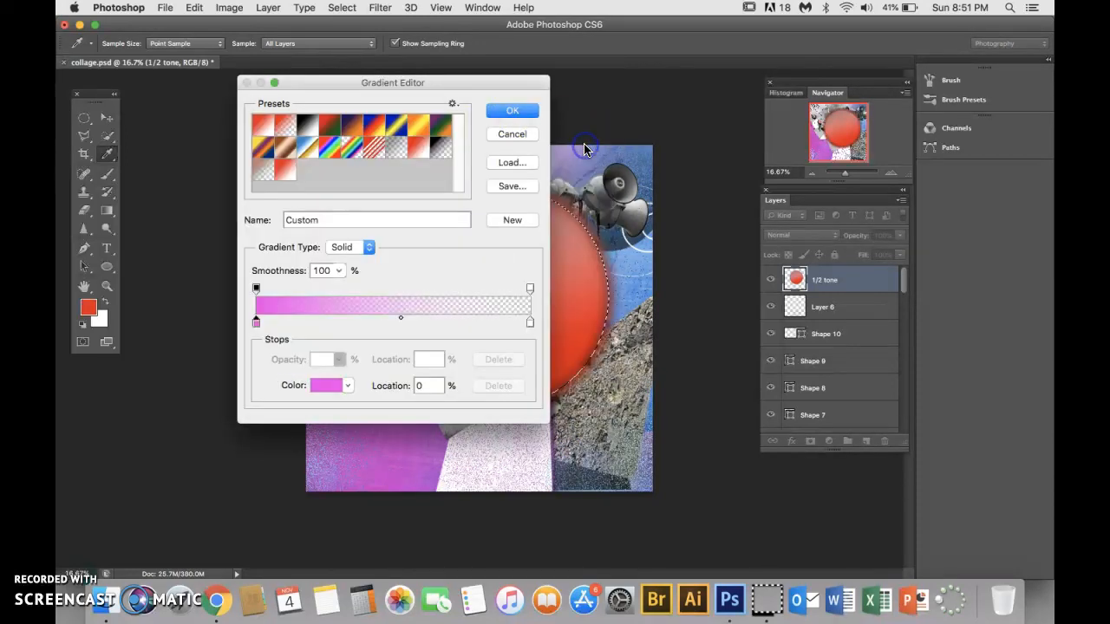
left_click(512, 112)
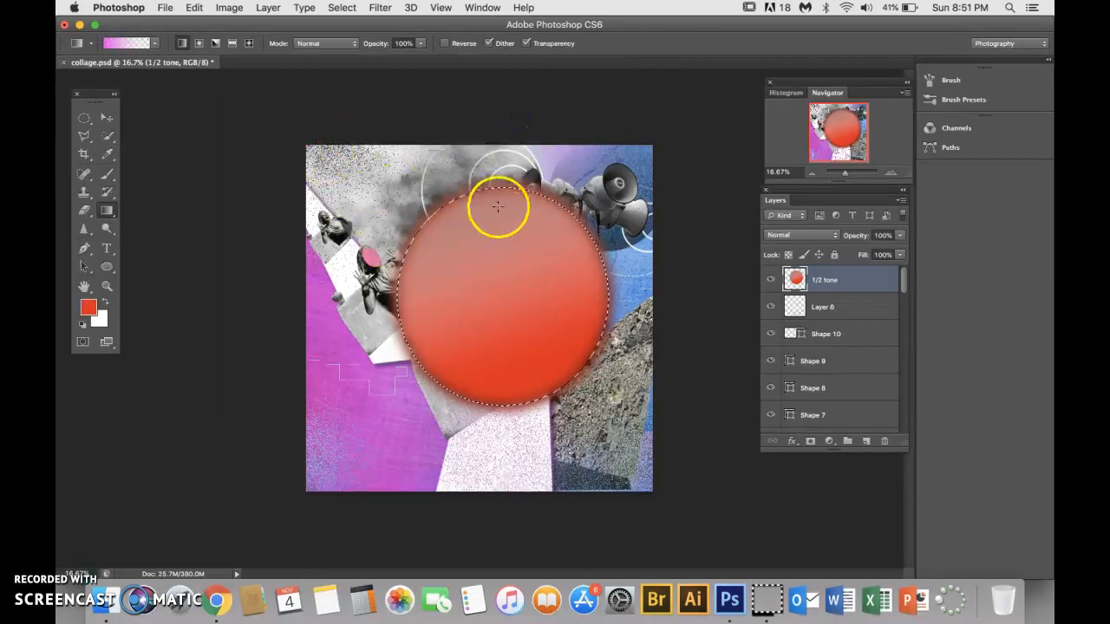
left_click_drag(494, 188, 524, 283)
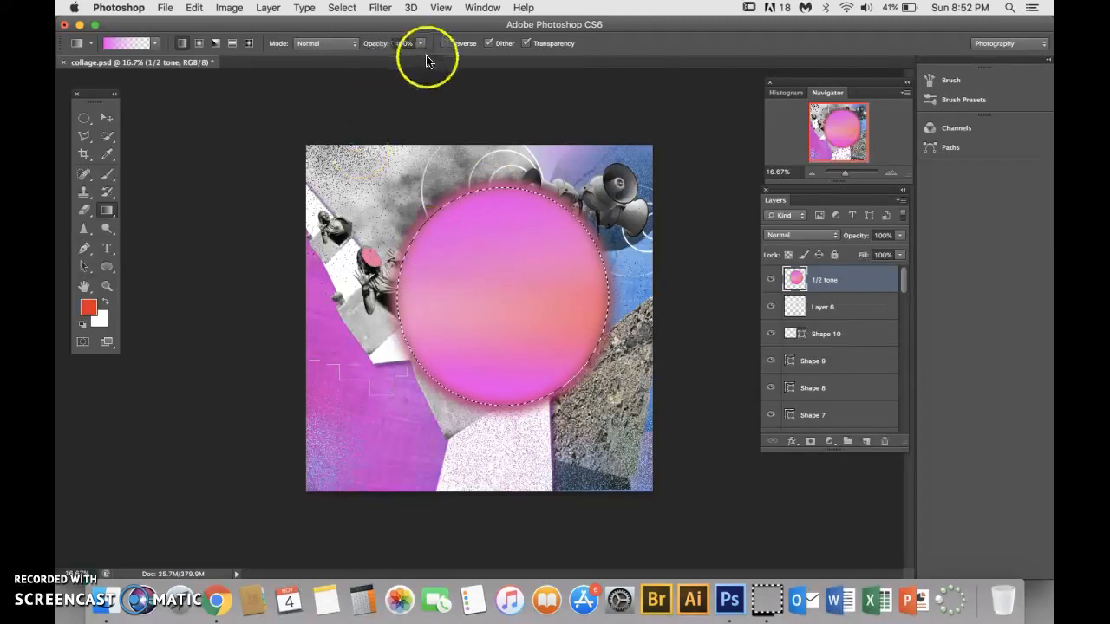
- Apply the Color Halftone filter to the gradient circle with all four channel screen angles at 0 degrees
left_click(382, 8)
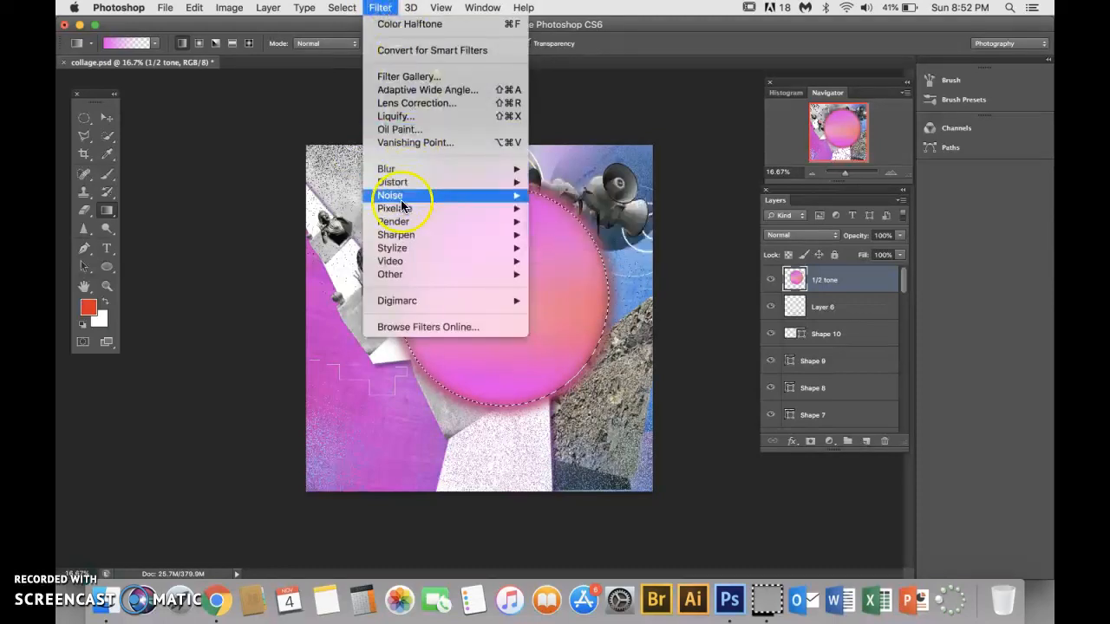
mouse_move(402, 214)
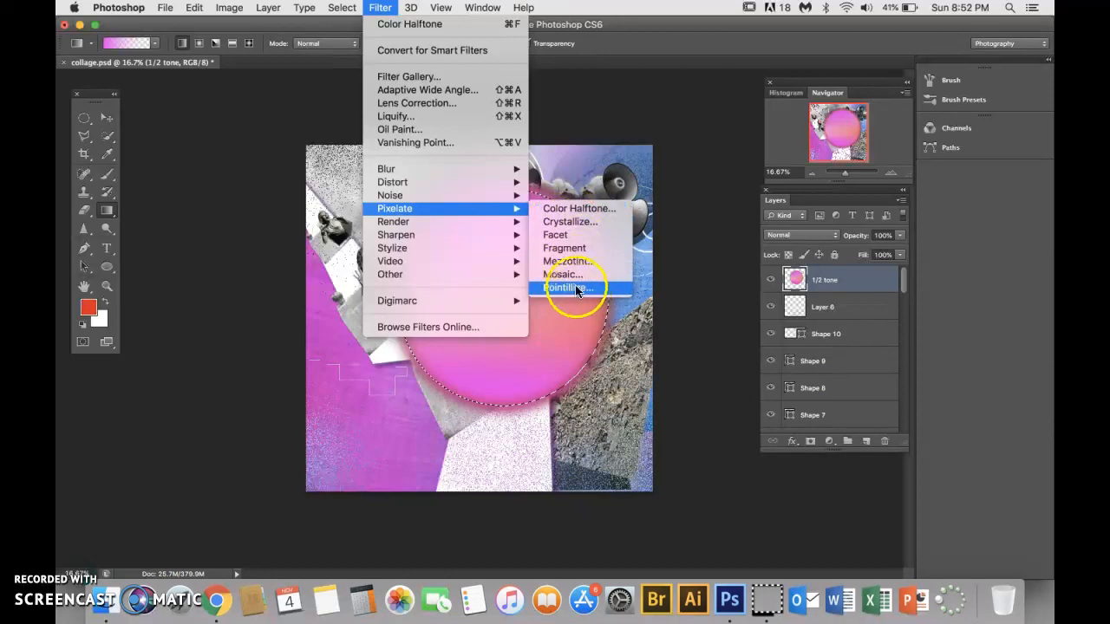
left_click(559, 209)
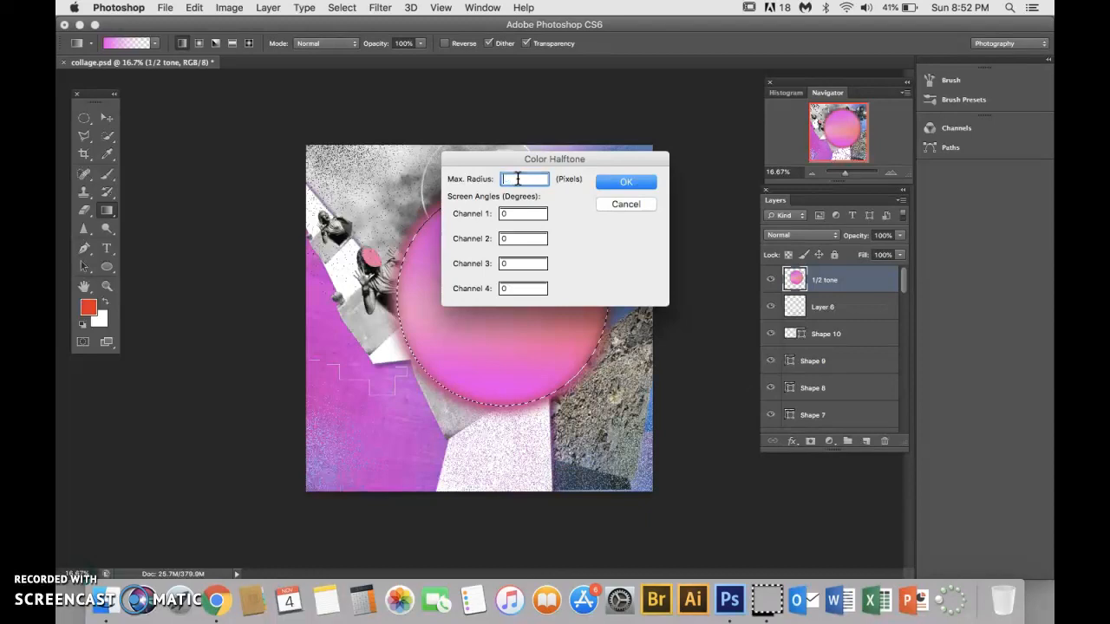
left_click(619, 181)
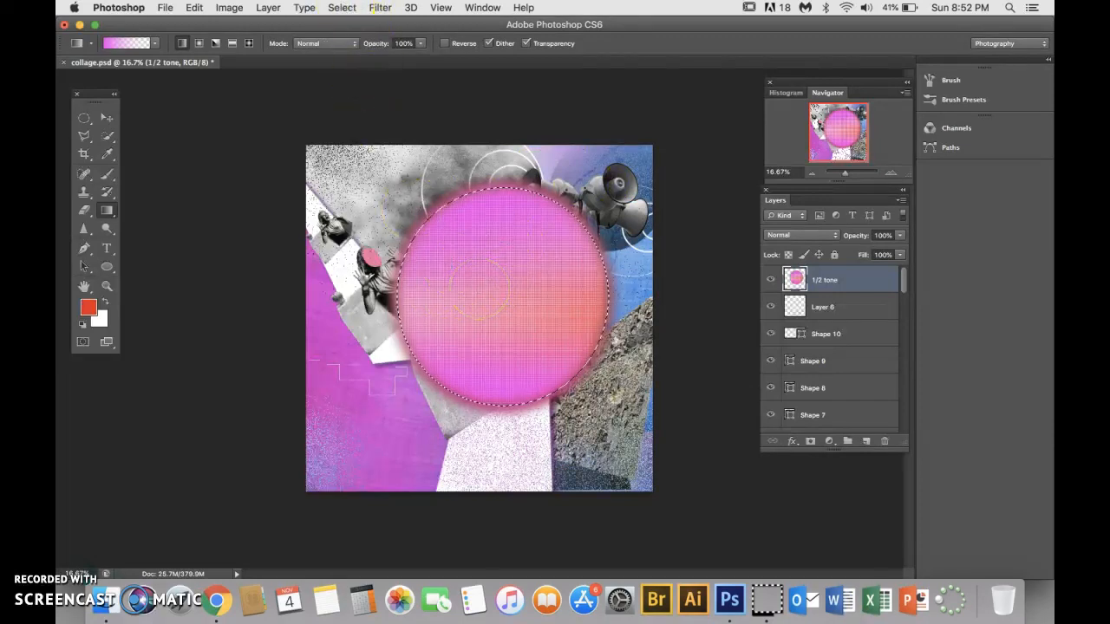
- Run Color Halftone on the circle again with a larger maximum radius to produce coarser dots
left_click(380, 6)
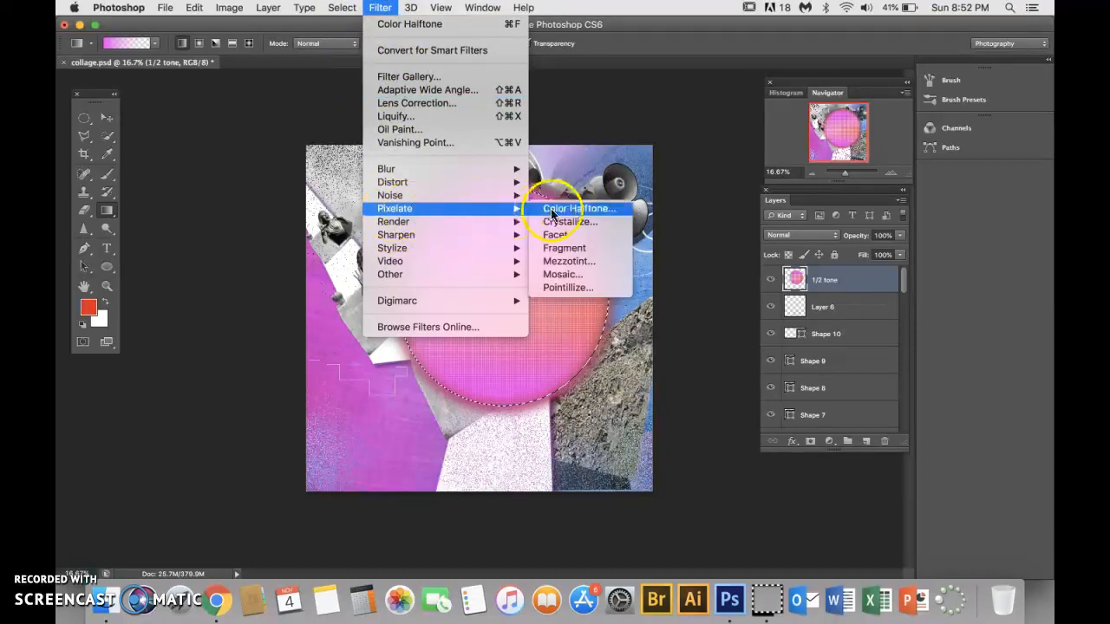
left_click(560, 210)
left_click(488, 180)
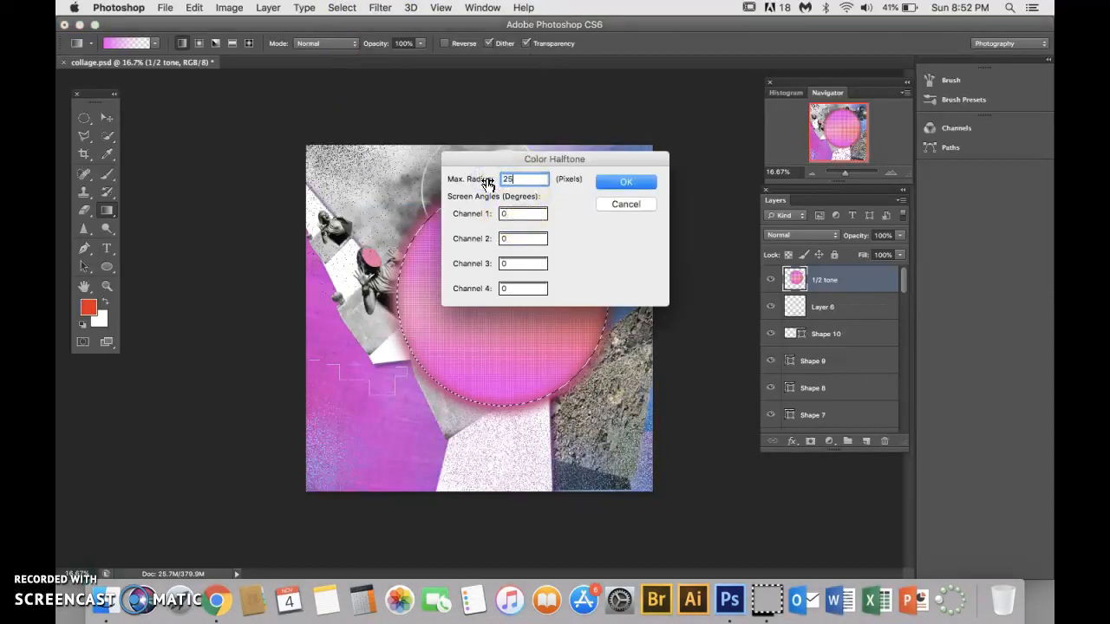
left_click(621, 183)
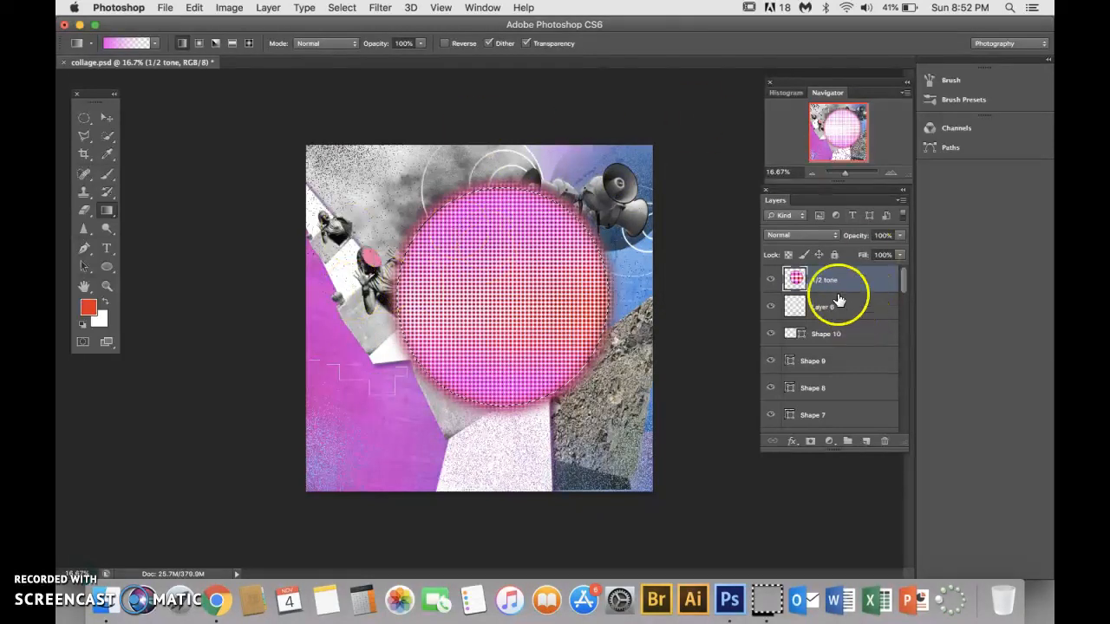
- Try the Multiply blend mode on the 1/2 tone layer and set its blend mode to Screen
left_click(833, 240)
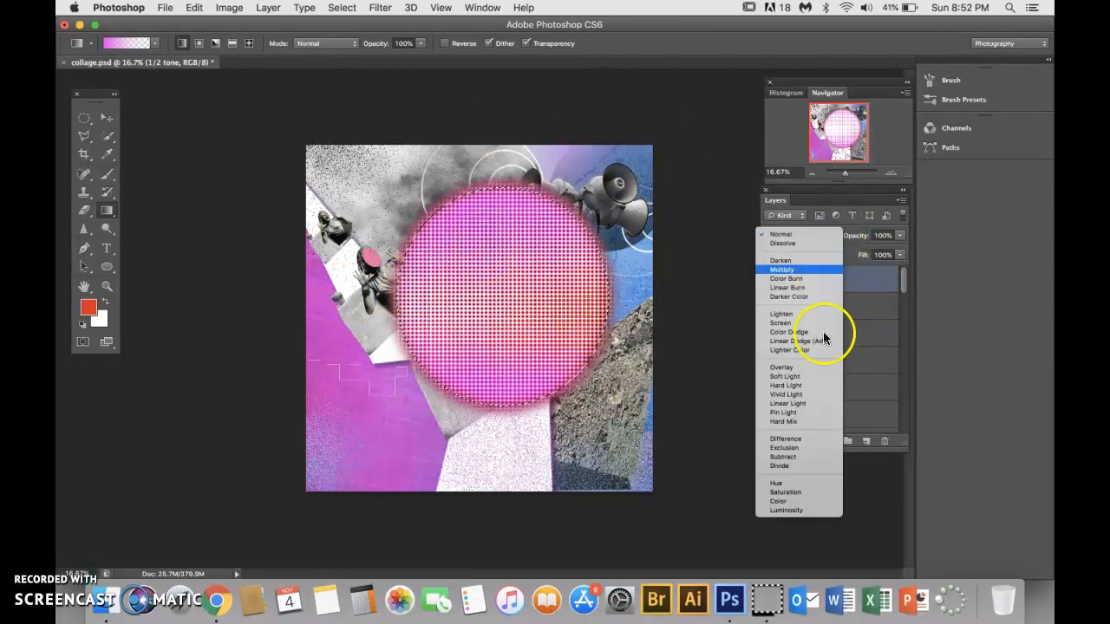
left_click(785, 270)
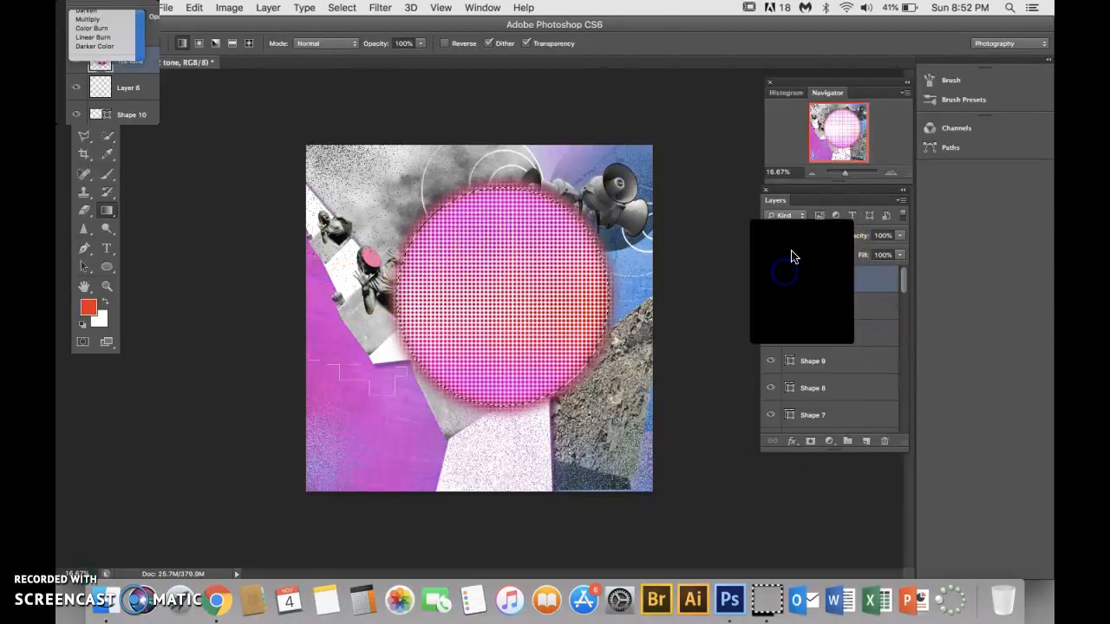
left_click(796, 236)
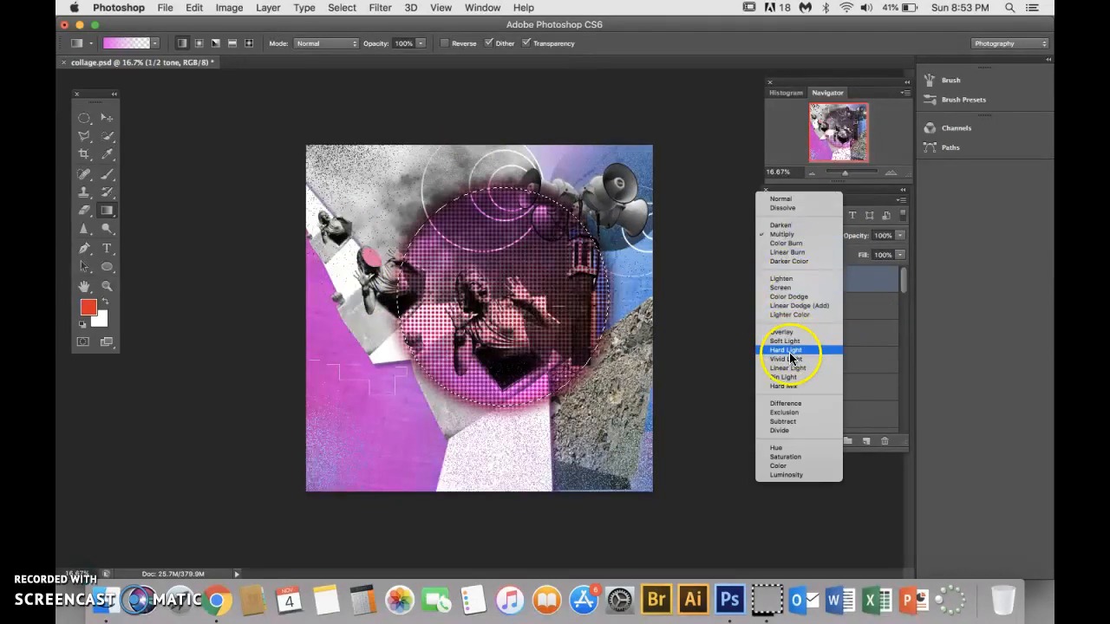
left_click(780, 287)
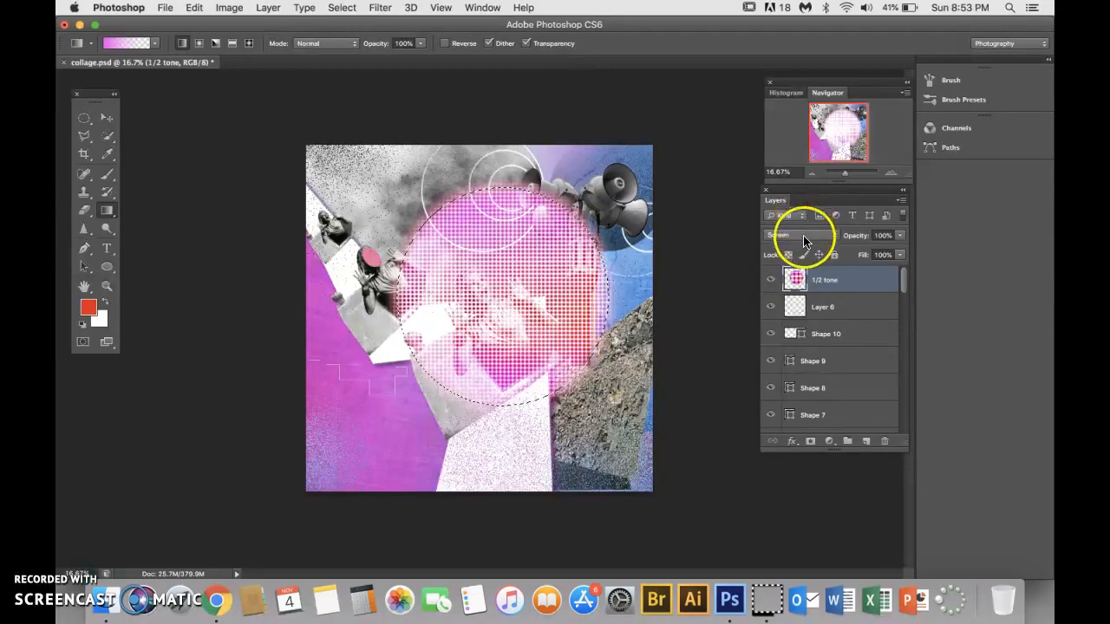
- Try the Hard Light blend mode on the 1/2 tone layer and set its blend mode to Multiply
left_click(803, 241)
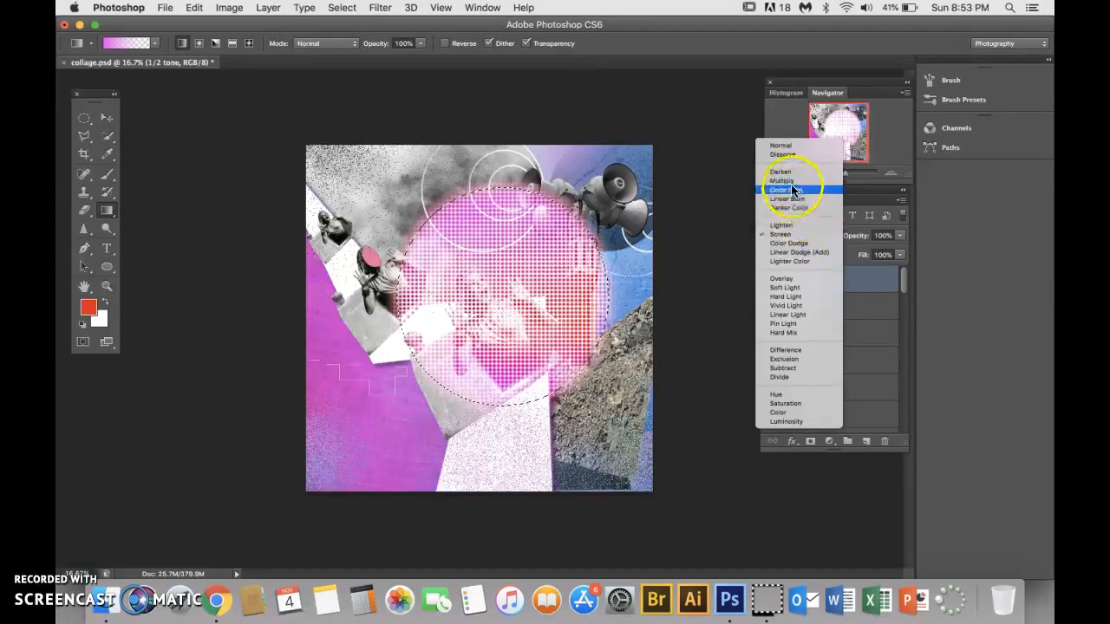
left_click(797, 299)
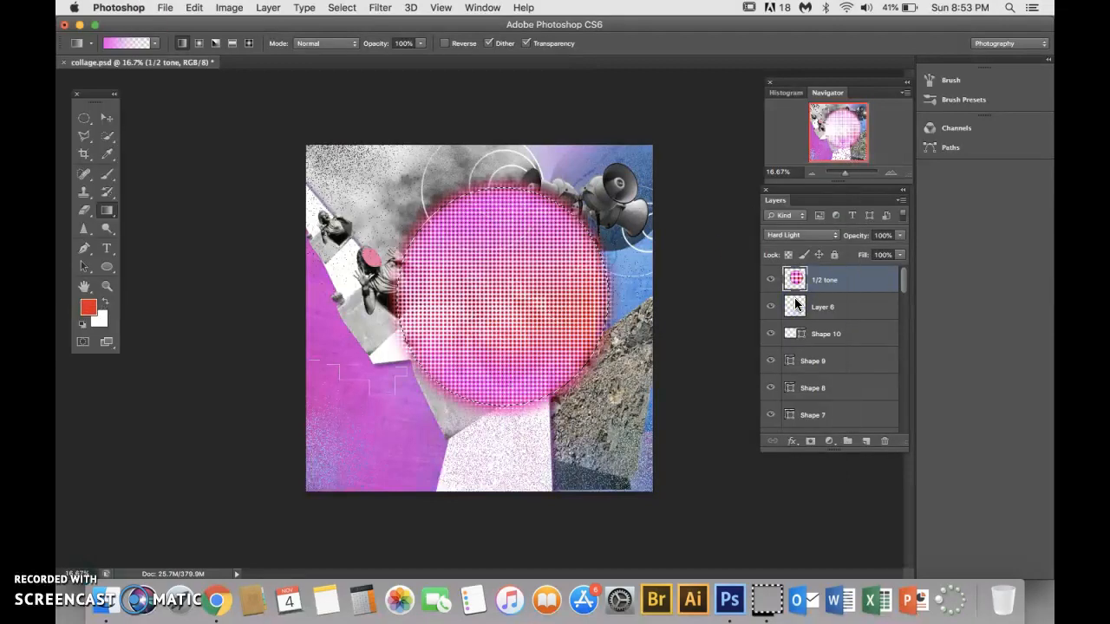
left_click(802, 239)
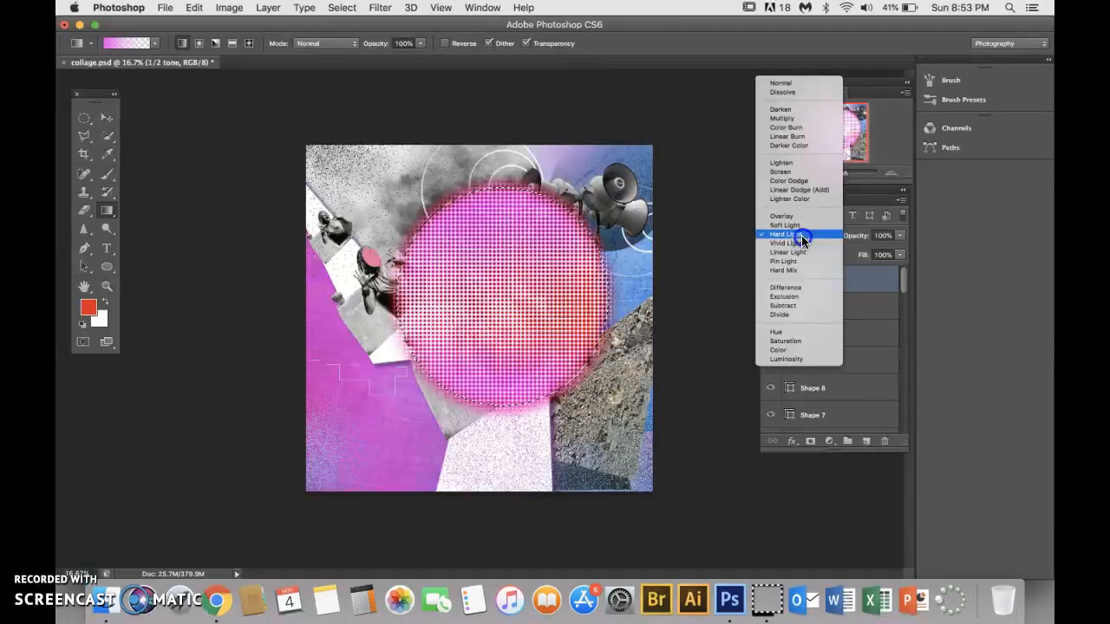
left_click(782, 119)
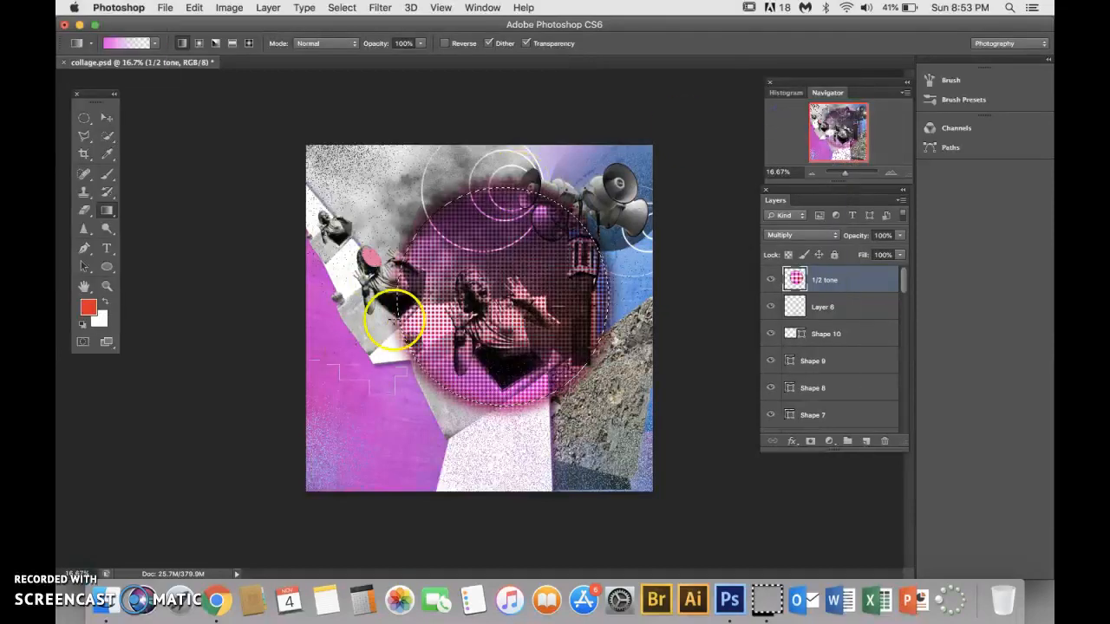
- Reduce the 1/2 tone layer's opacity to 56% and deselect the circle
left_click(897, 238)
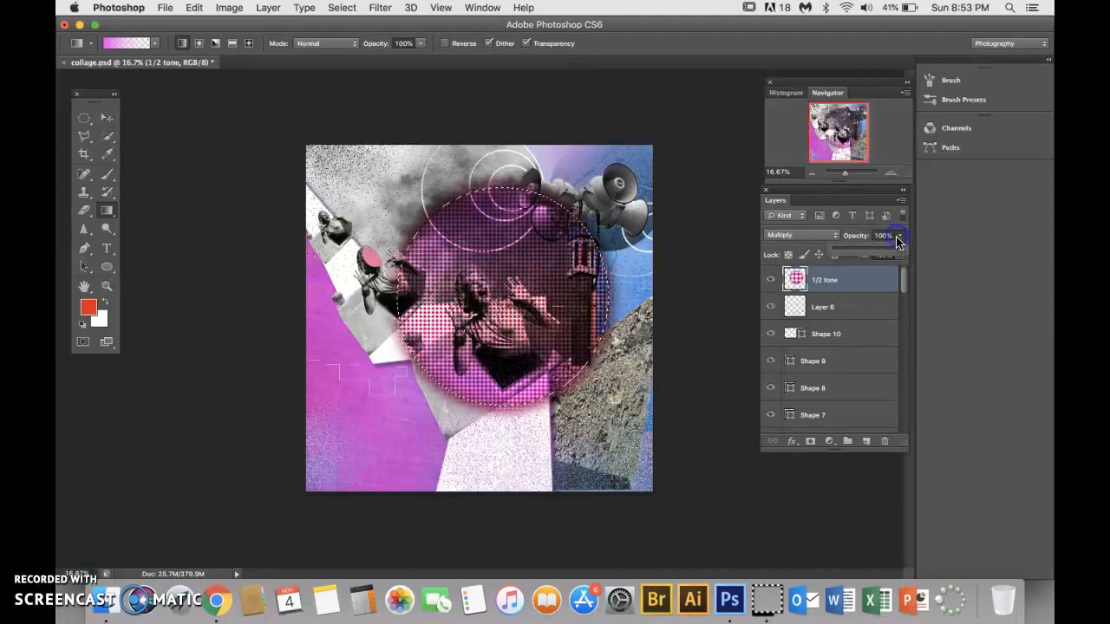
left_click_drag(874, 253, 865, 254)
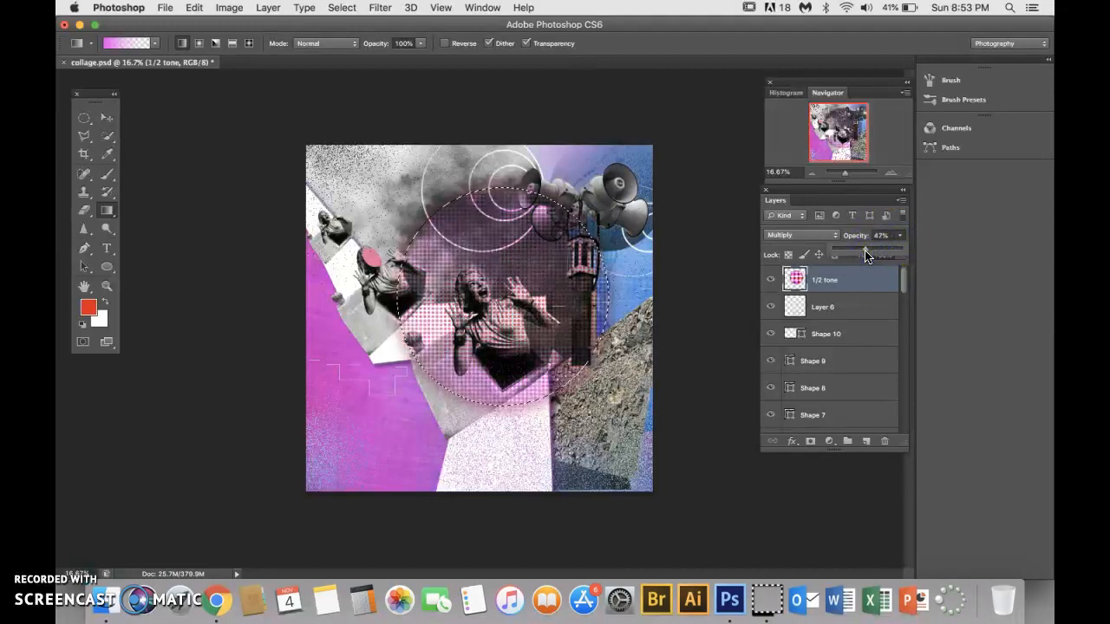
left_click(564, 309)
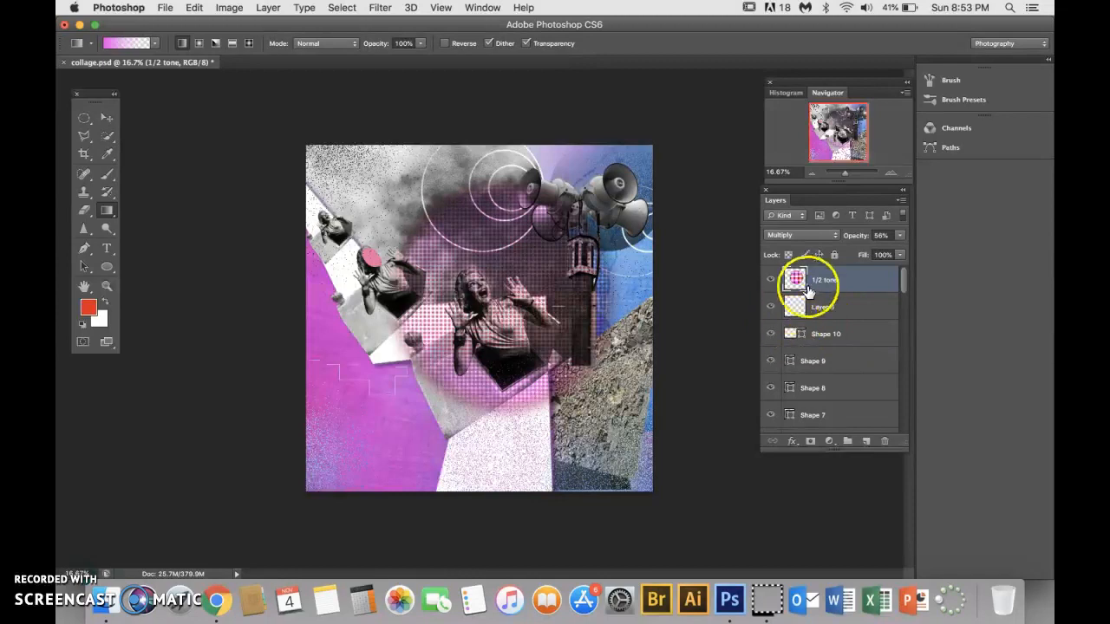
- Reorder the 1/2 tone layer to directly above Layer 8 and move the halftone circle onto the collage's lower-left magenta area
left_click(823, 283)
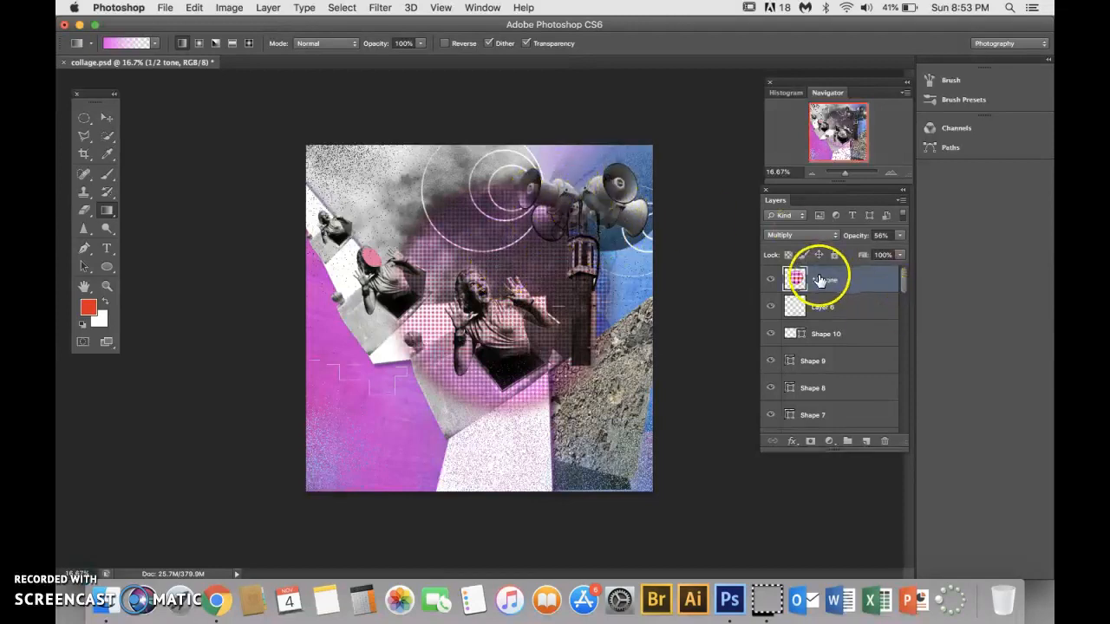
left_click_drag(820, 296, 829, 274)
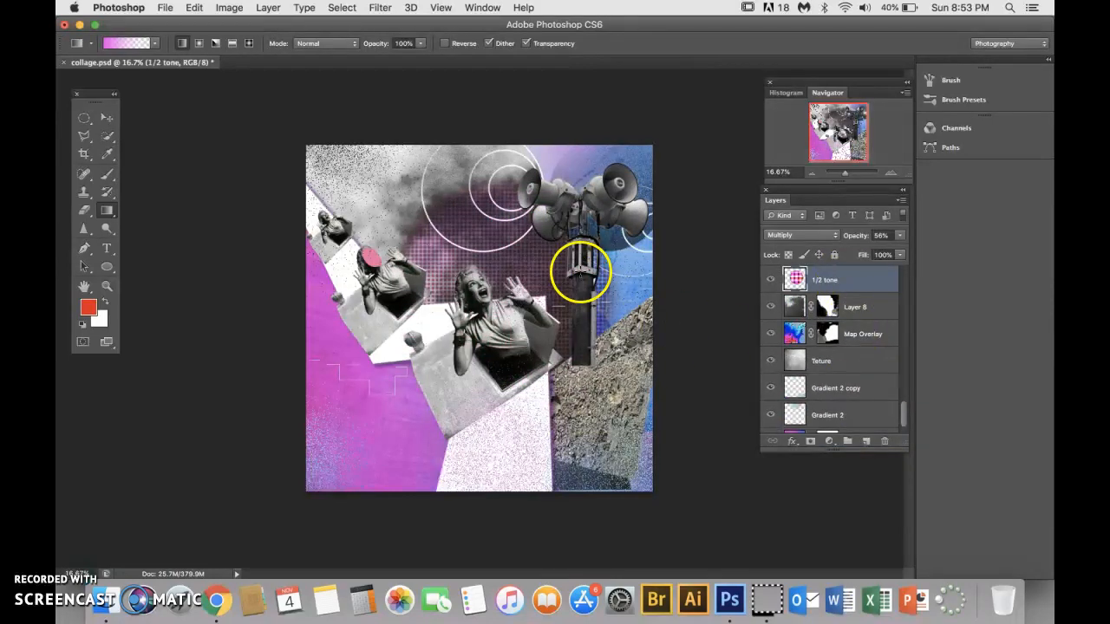
left_click(107, 116)
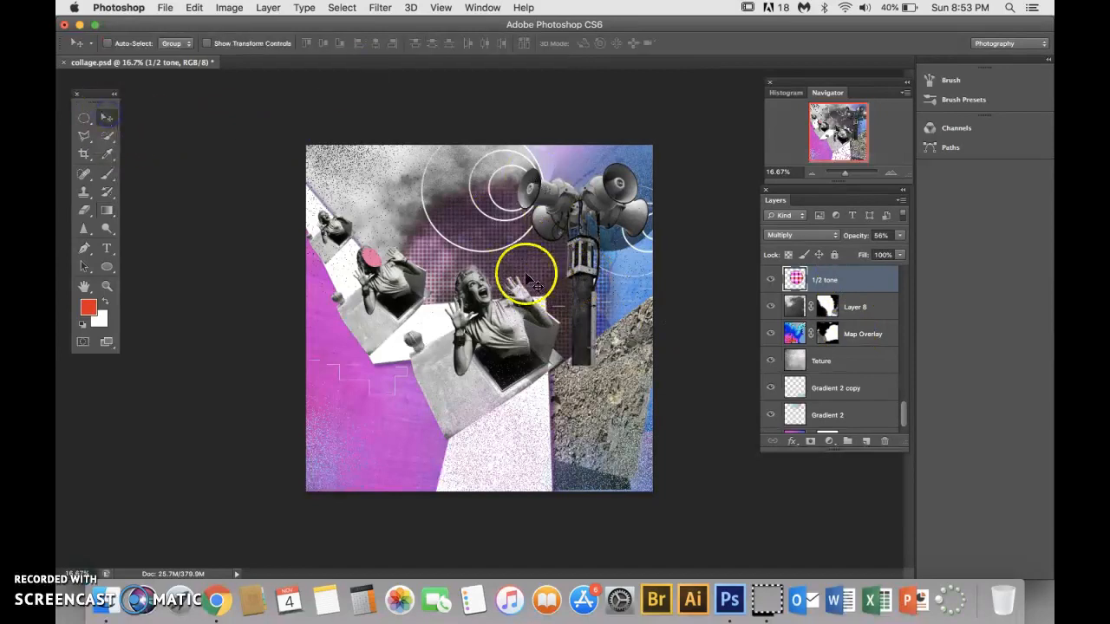
left_click_drag(541, 266, 419, 371)
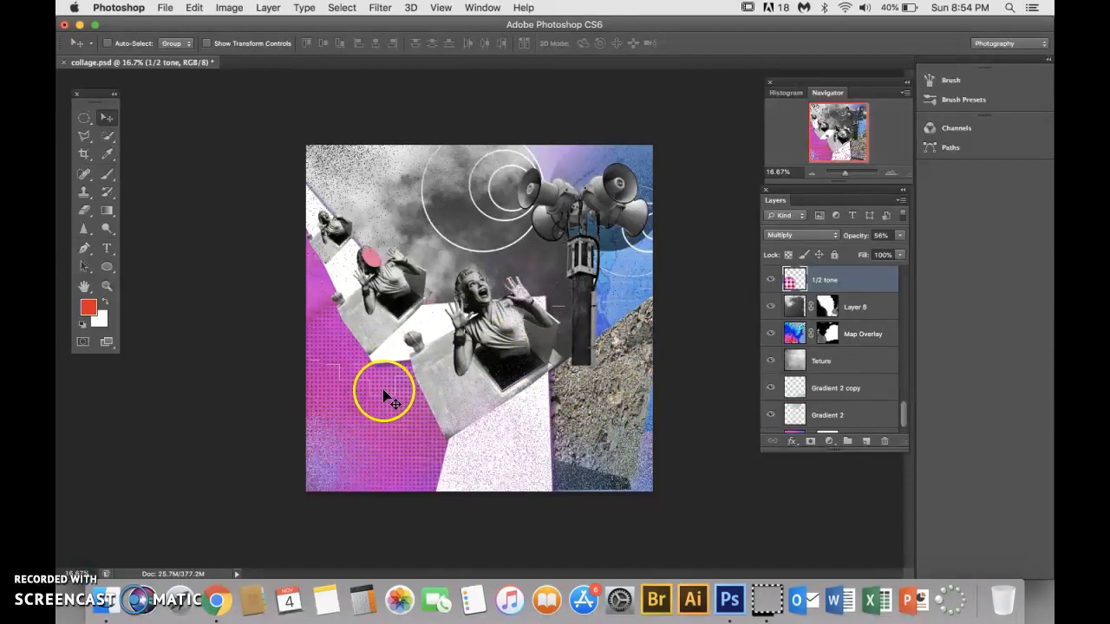
- Set the 1/2 tone layer's opacity to 84% and try the Screen and Hard Light blend modes before returning it to Multiply
left_click(899, 239)
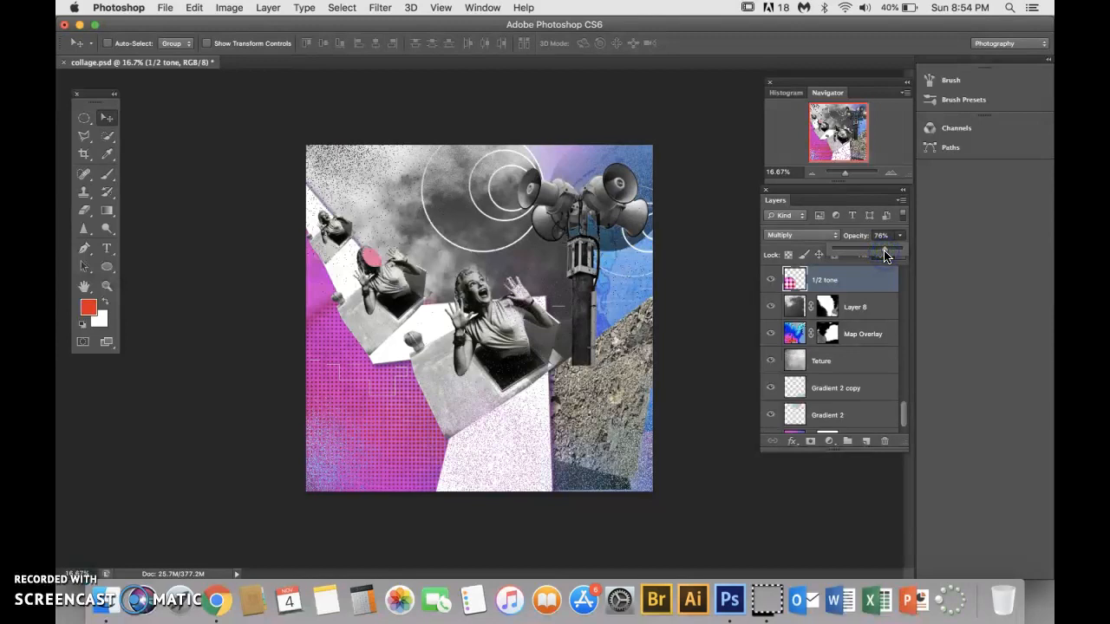
left_click(820, 237)
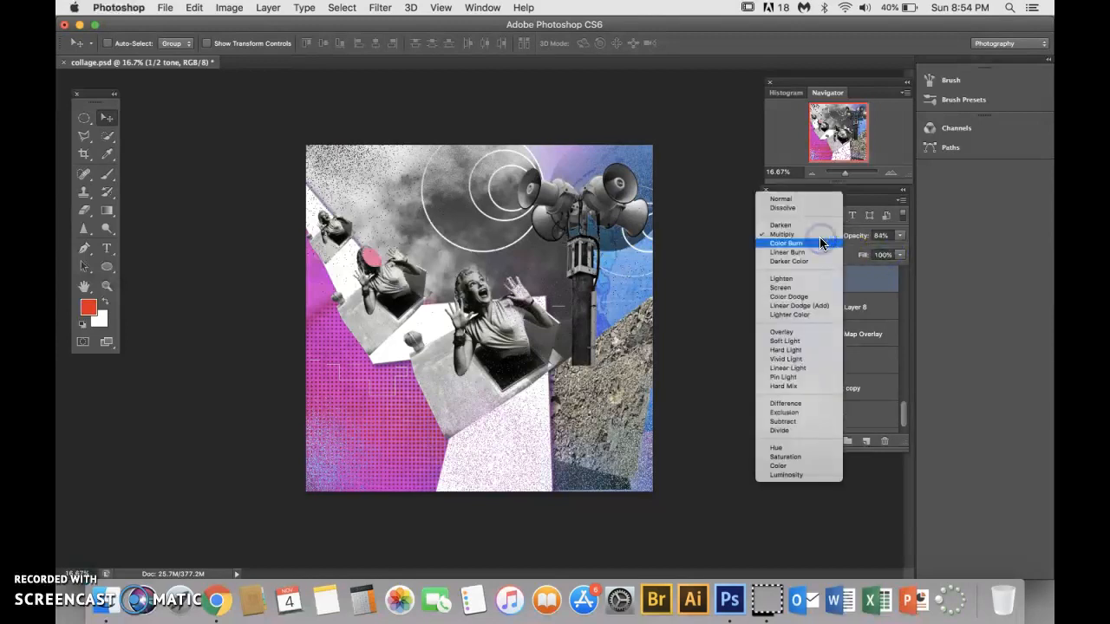
left_click(783, 287)
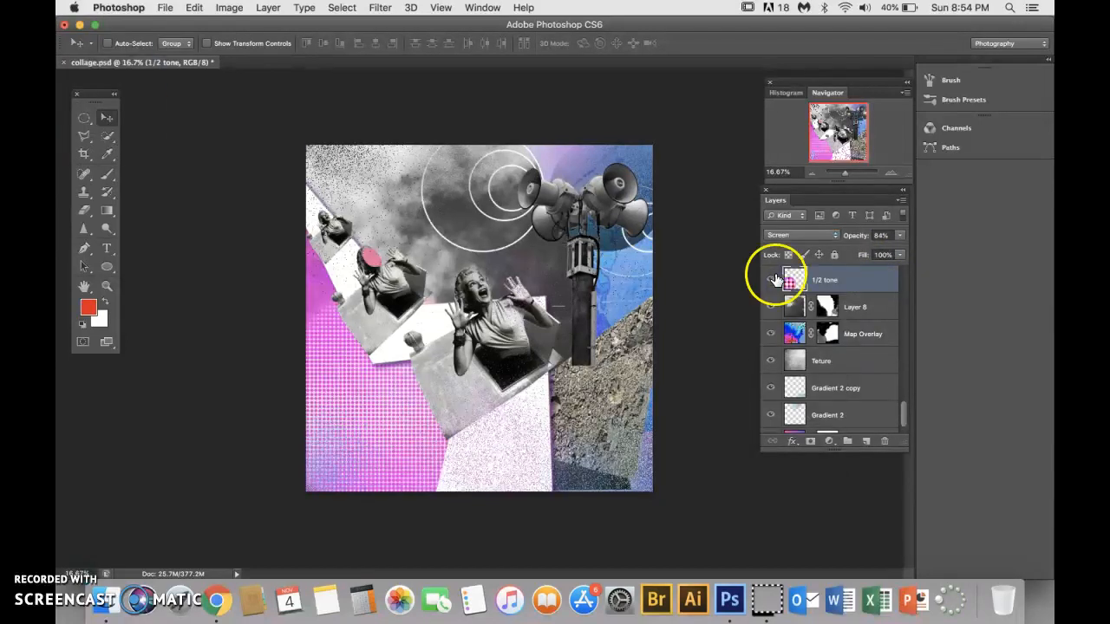
left_click(796, 240)
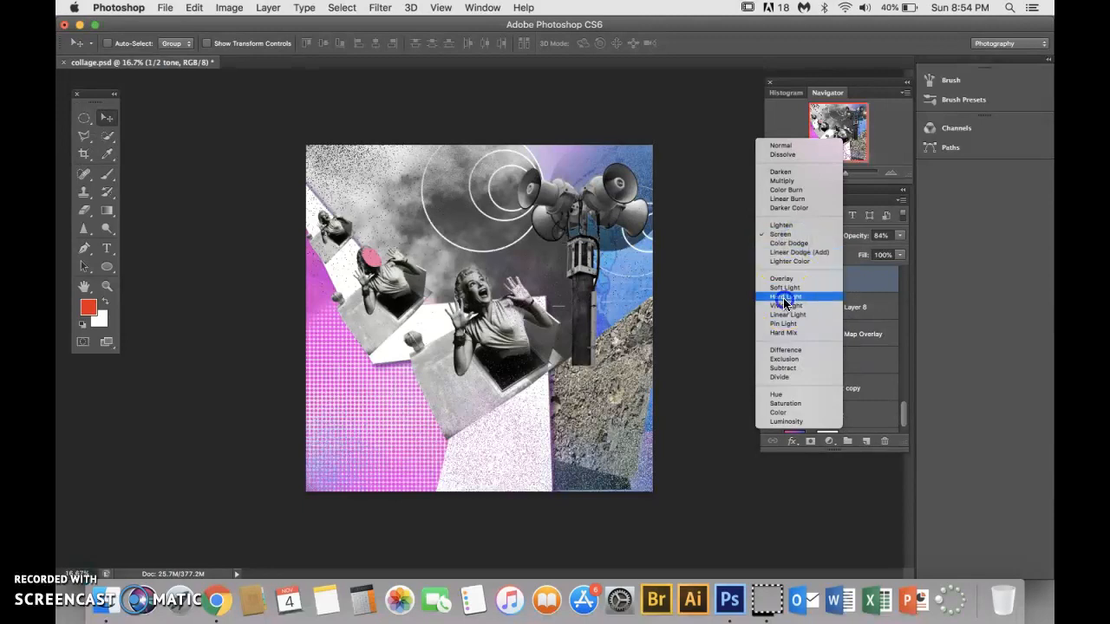
left_click(785, 301)
left_click(781, 235)
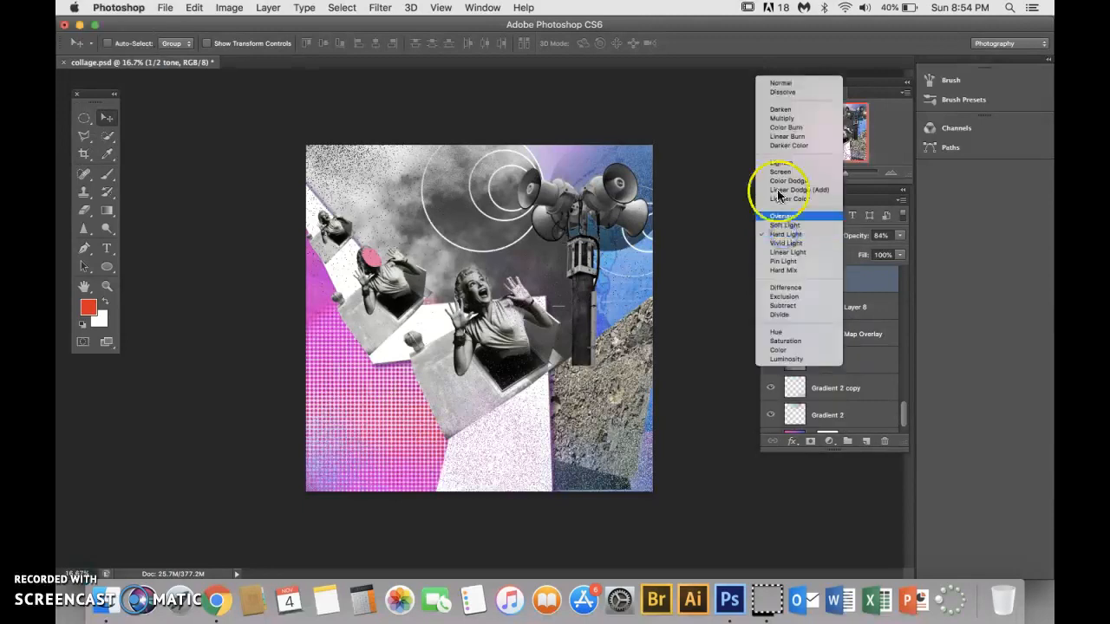
left_click(778, 119)
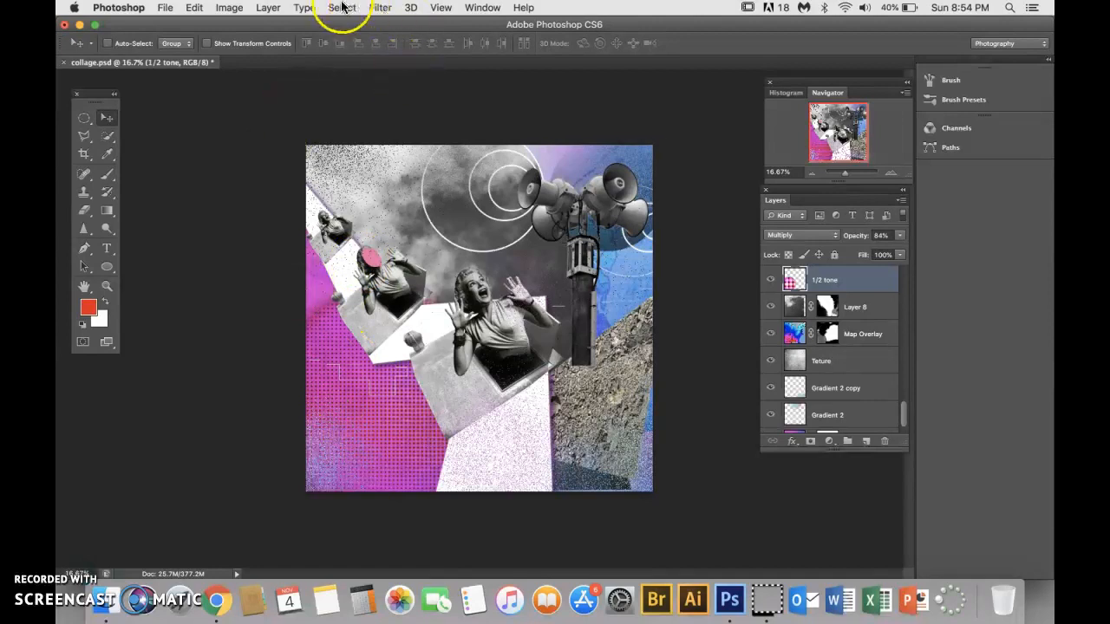
- Apply the Crystallize filter to the 1/2 tone layer with a cell size of 226
left_click(379, 7)
mouse_move(431, 209)
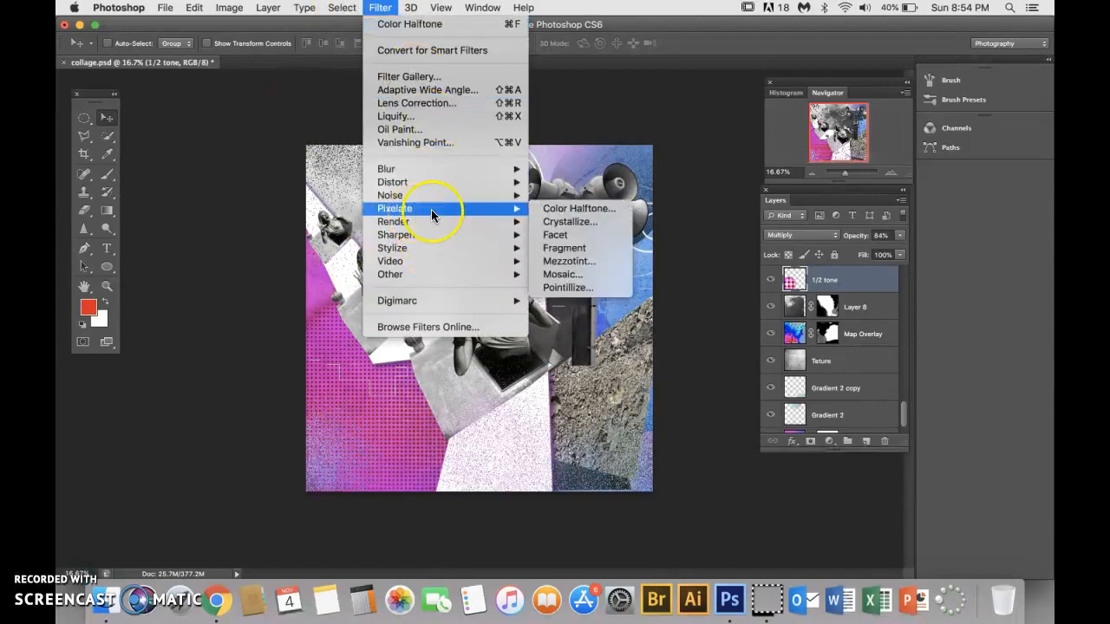
left_click(587, 223)
left_click_drag(488, 278, 516, 262)
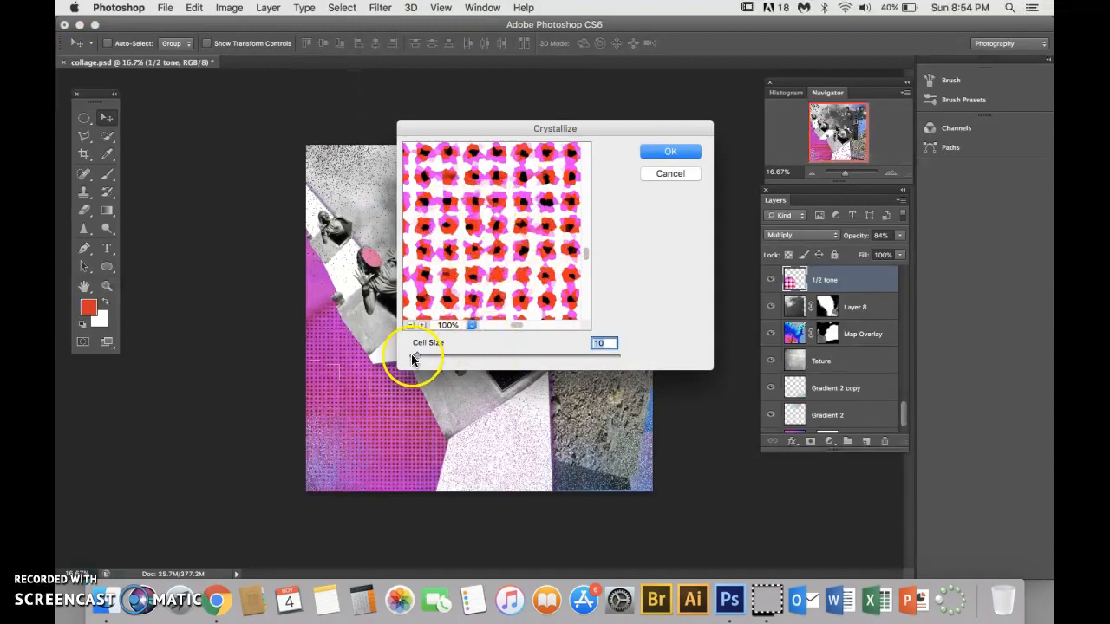
left_click_drag(416, 353, 567, 355)
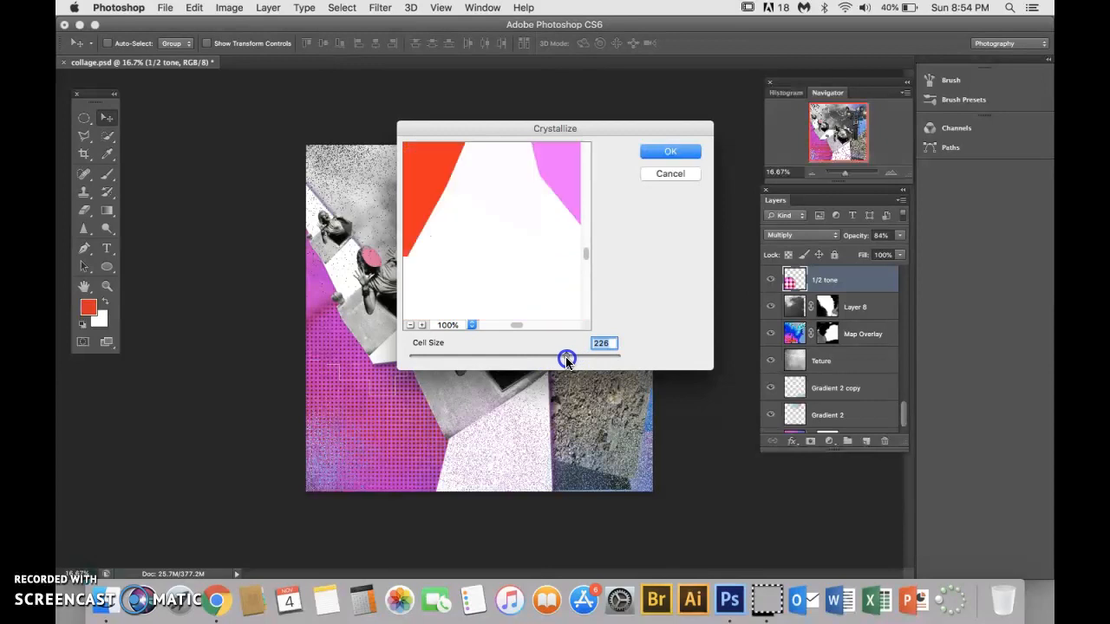
left_click(685, 156)
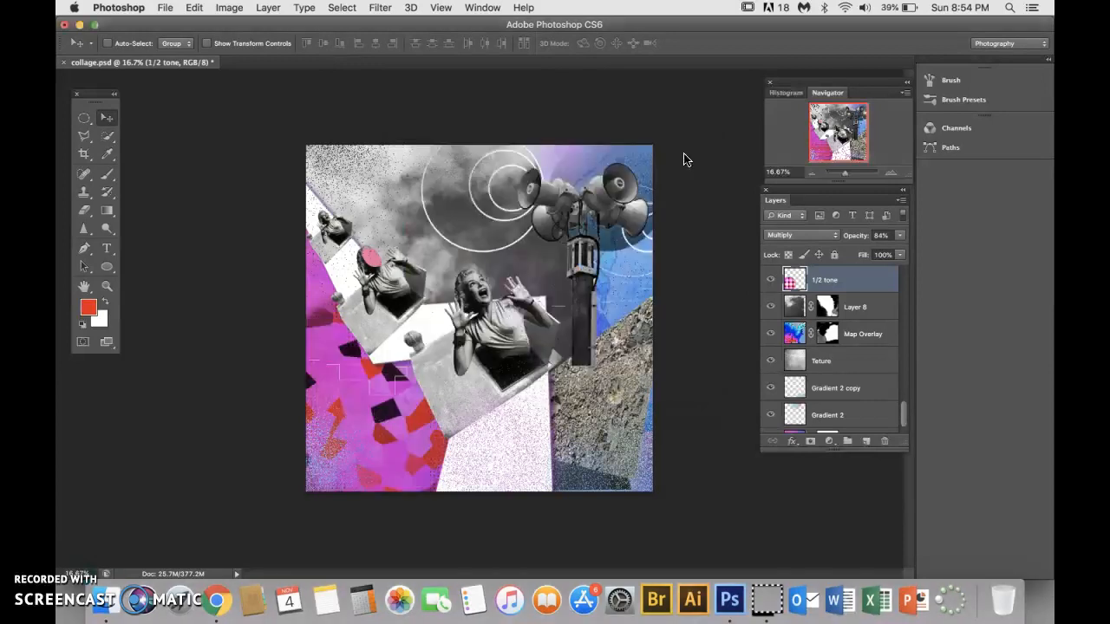